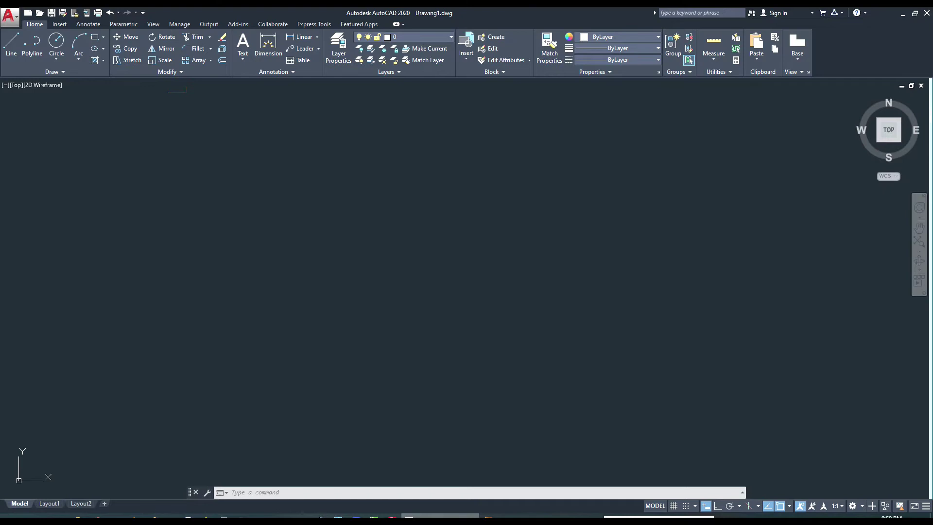
- Show the extra modify tools and cancel a started JOIN command
{"action": "left_click", "coordinate": [184, 71]}
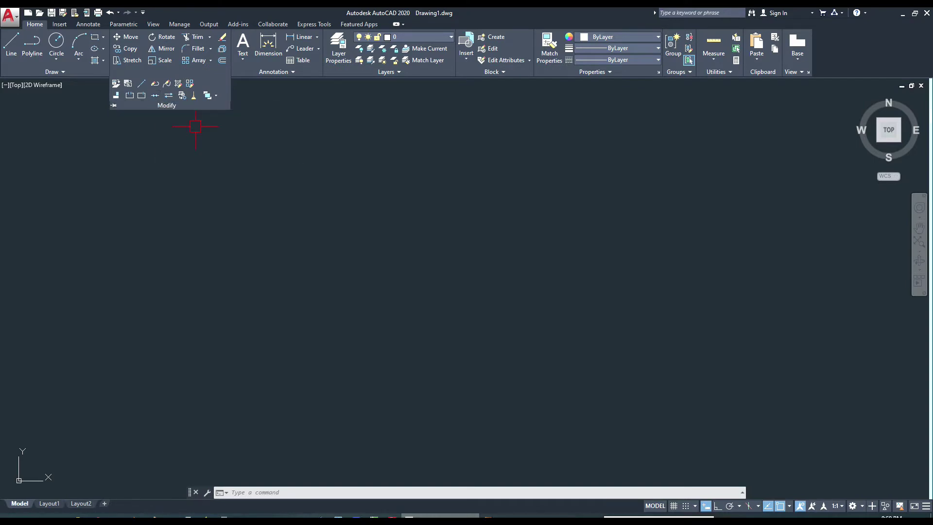
{"action": "key", "text": "Escape"}
{"action": "key", "text": "Escape"}
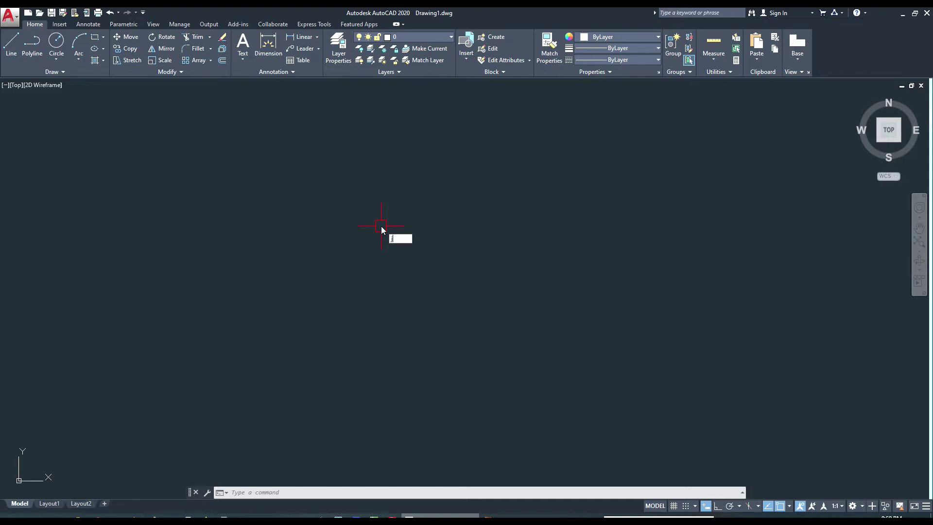
{"action": "key", "text": "Return"}
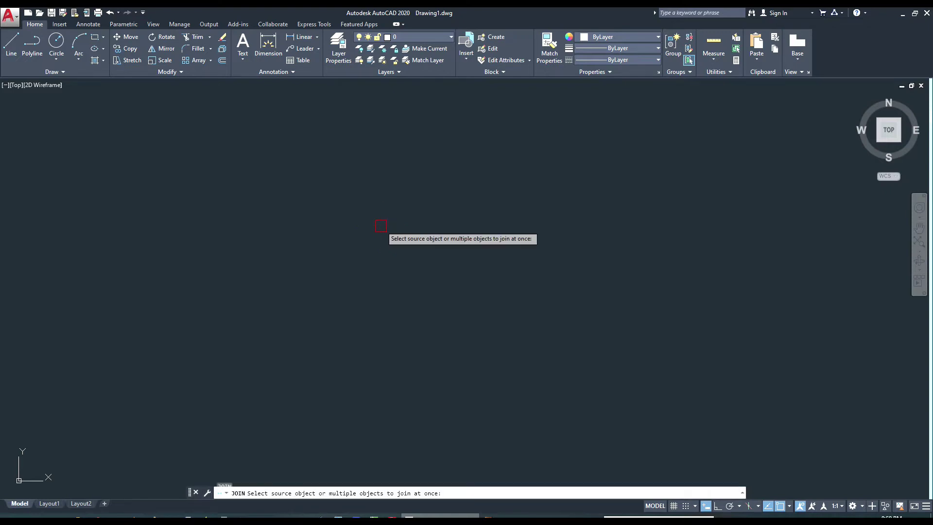
{"action": "key", "text": "Escape"}
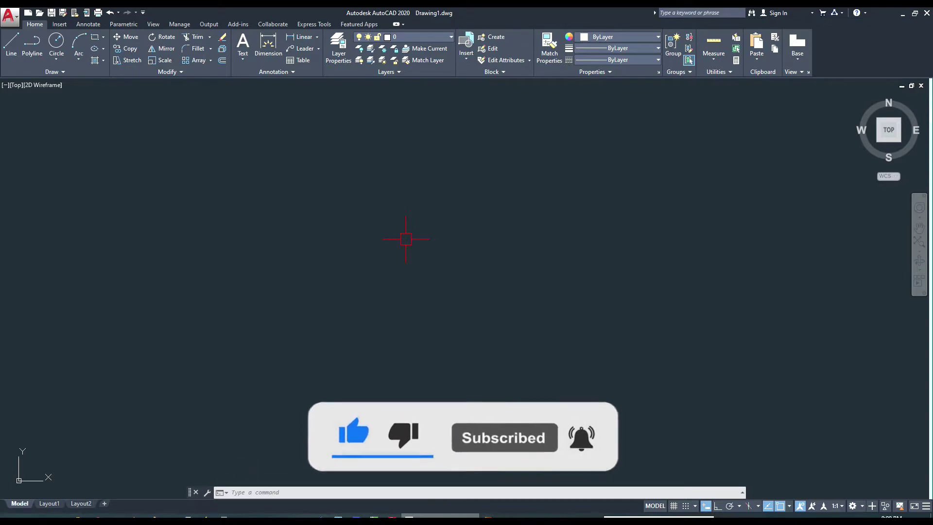
- Turn on Ortho (F8) and draw a horizontal line from left to right
{"action": "type", "text": "l"}
{"action": "key", "text": "Return"}
{"action": "left_click", "coordinate": [219, 237]}
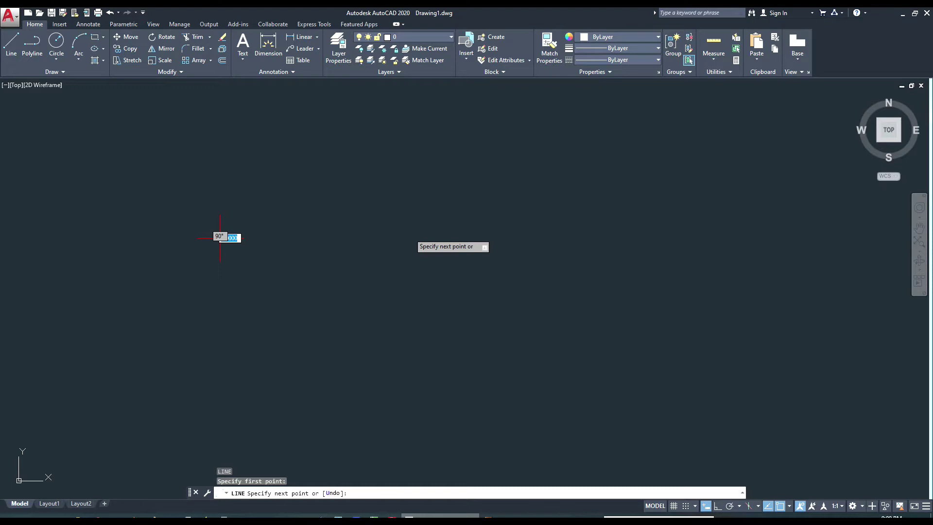
{"action": "key", "text": "F8"}
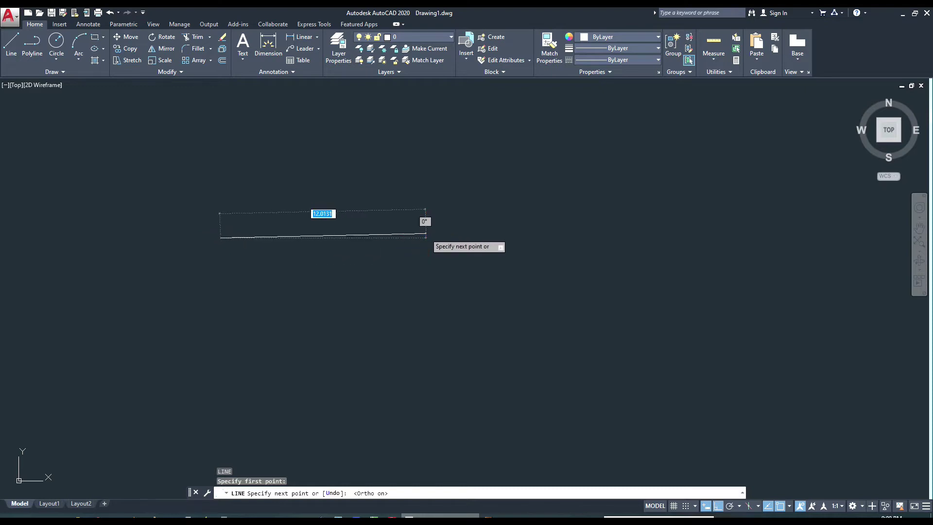
{"action": "left_click", "coordinate": [420, 247]}
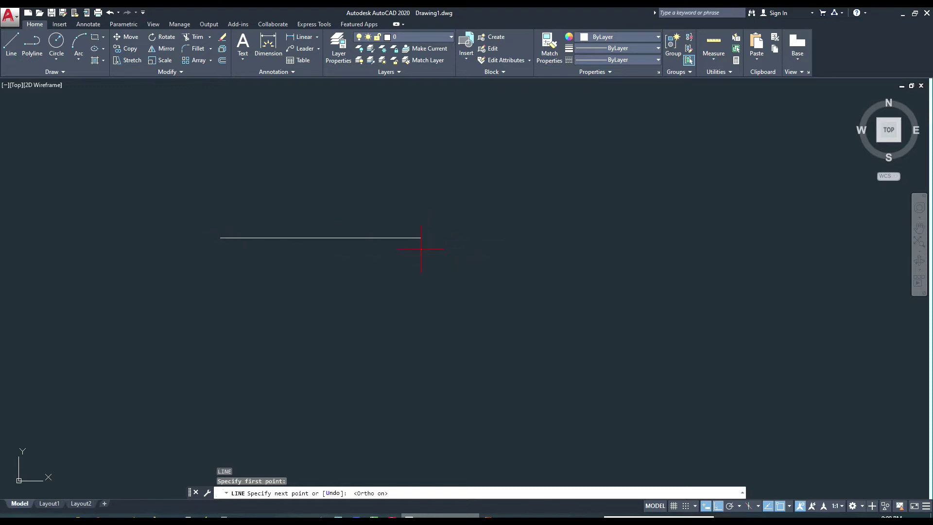
{"action": "key", "text": "Escape"}
{"action": "middle_click_drag", "start_coordinate": [447, 208], "coordinate": [404, 219]}
- Draw a second collinear horizontal line just right of the first, leaving a small gap
{"action": "type", "text": "l"}
{"action": "key", "text": "Return"}
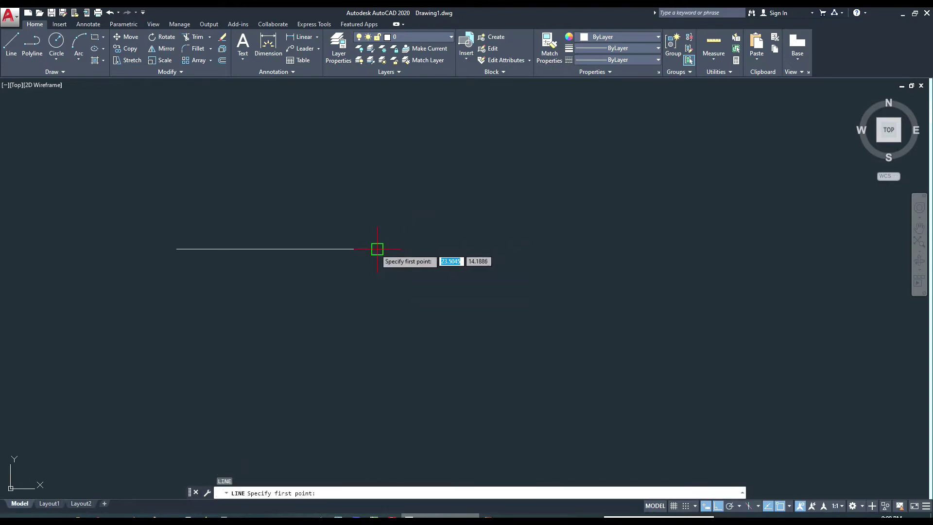
{"action": "left_click", "coordinate": [419, 249]}
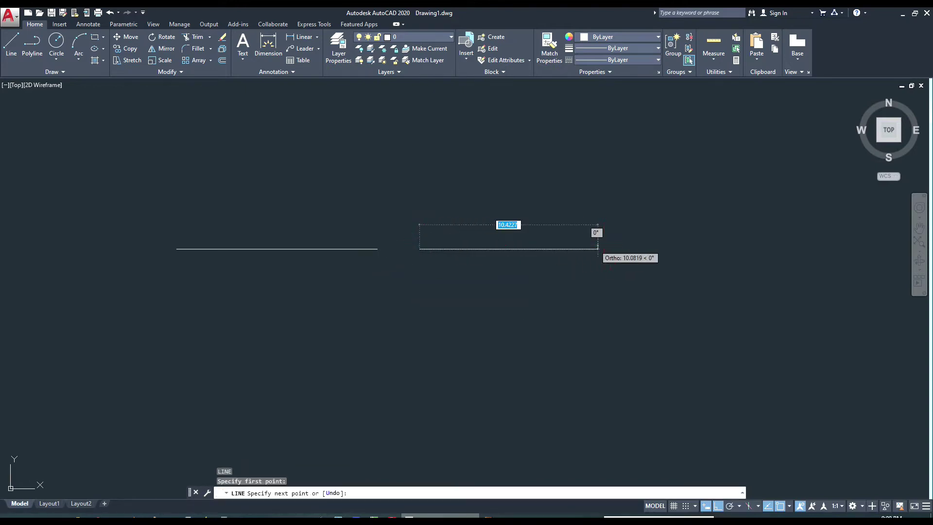
{"action": "left_click", "coordinate": [598, 249]}
{"action": "key", "text": "Return"}
{"action": "middle_click_drag", "start_coordinate": [423, 214], "coordinate": [451, 216]}
{"action": "scroll", "coordinate": [416, 241], "scroll_direction": "up", "scroll_amount": 2}
{"action": "scroll", "coordinate": [409, 230], "scroll_direction": "down", "scroll_amount": 1}
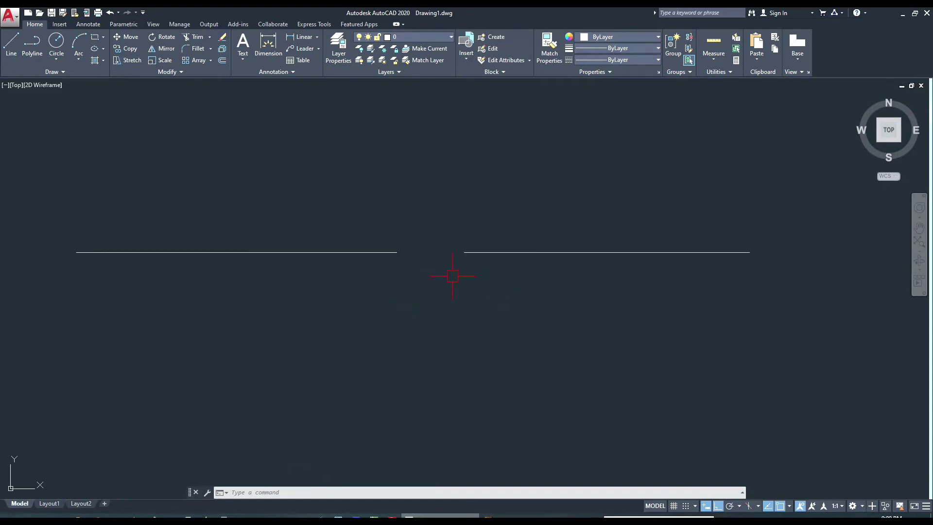
{"action": "middle_click_drag", "start_coordinate": [453, 276], "coordinate": [443, 258]}
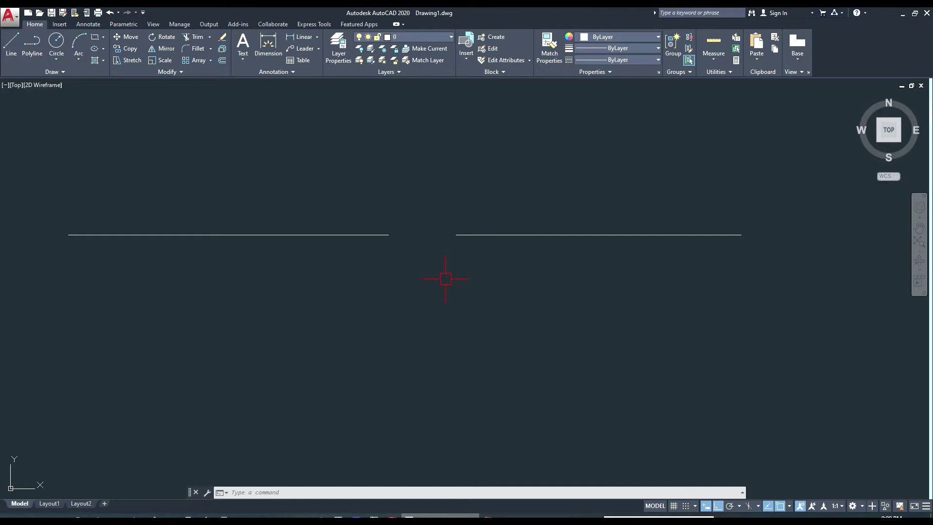
- Join the left and right horizontal lines into one continuous line with J, then check the result
{"action": "type", "text": "j"}
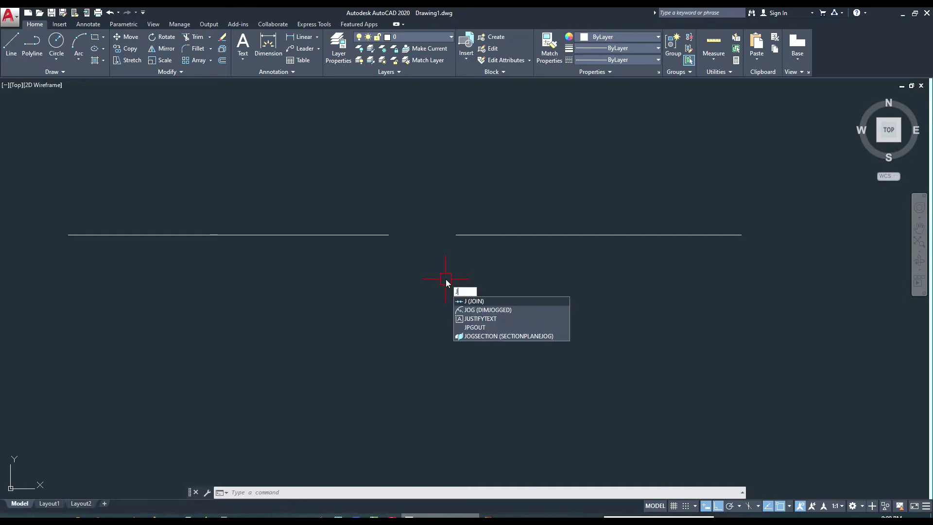
{"action": "key", "text": "Return"}
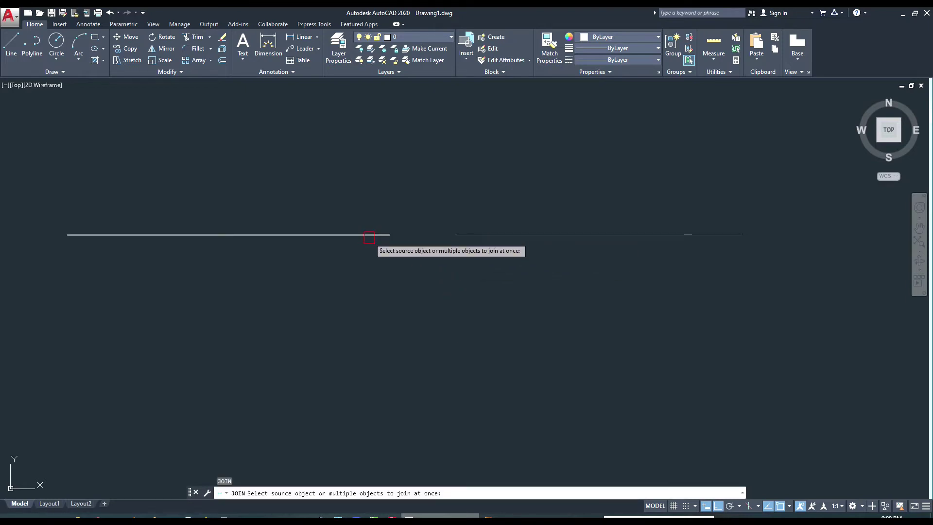
{"action": "left_click", "coordinate": [372, 235]}
{"action": "key", "text": "Return"}
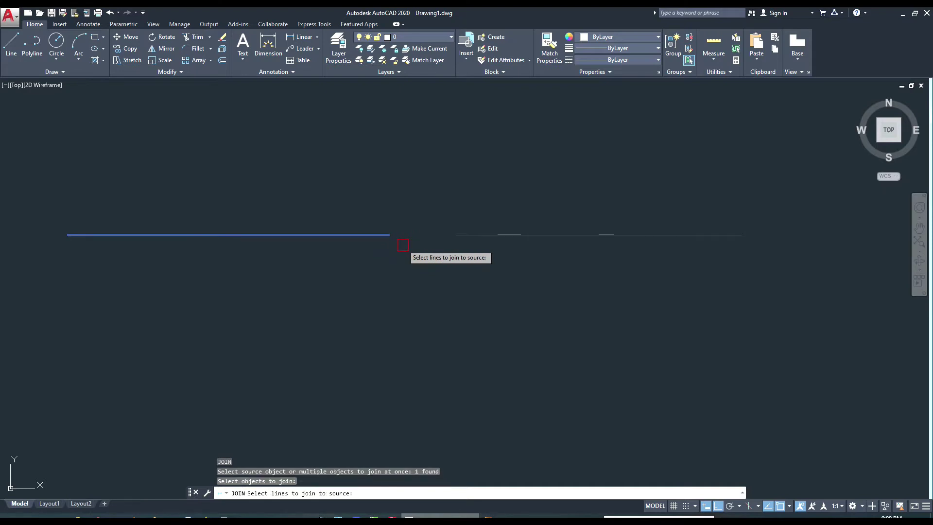
{"action": "left_click", "coordinate": [516, 236]}
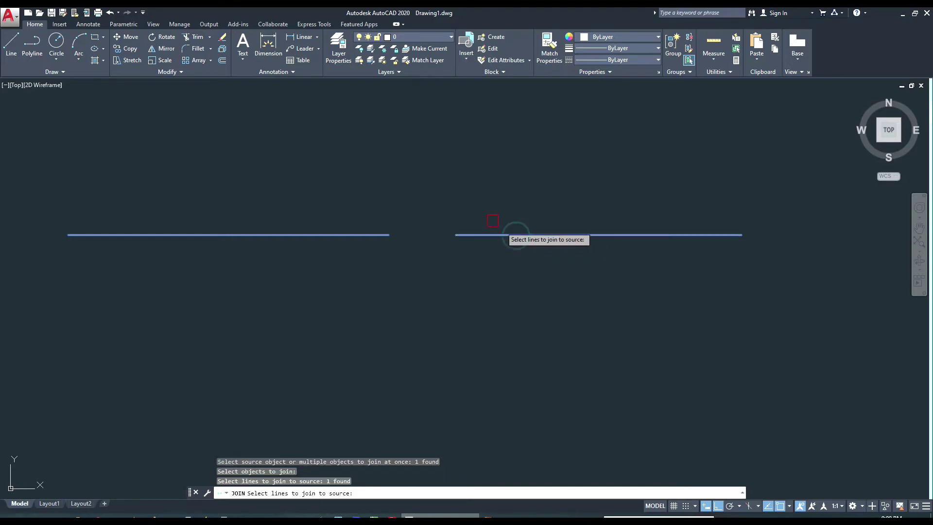
{"action": "key", "text": "Return"}
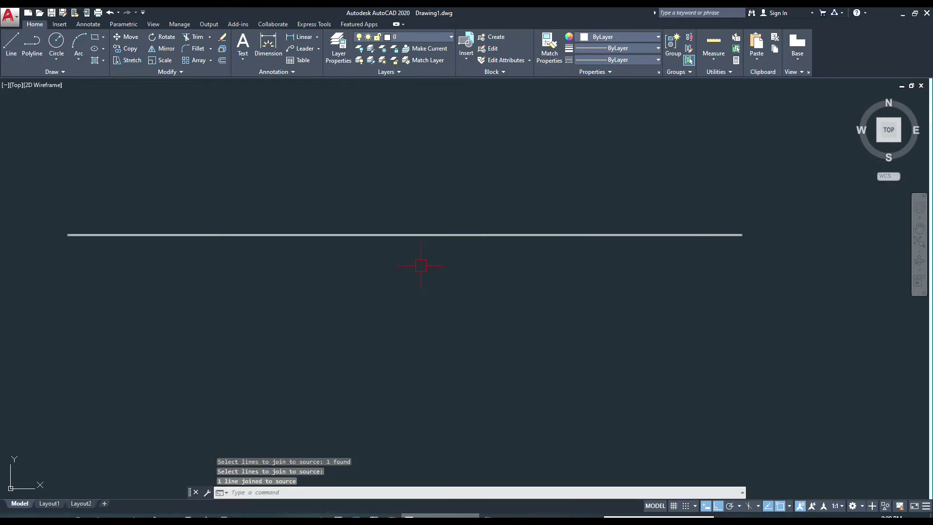
{"action": "left_click", "coordinate": [416, 237]}
{"action": "key", "text": "Escape"}
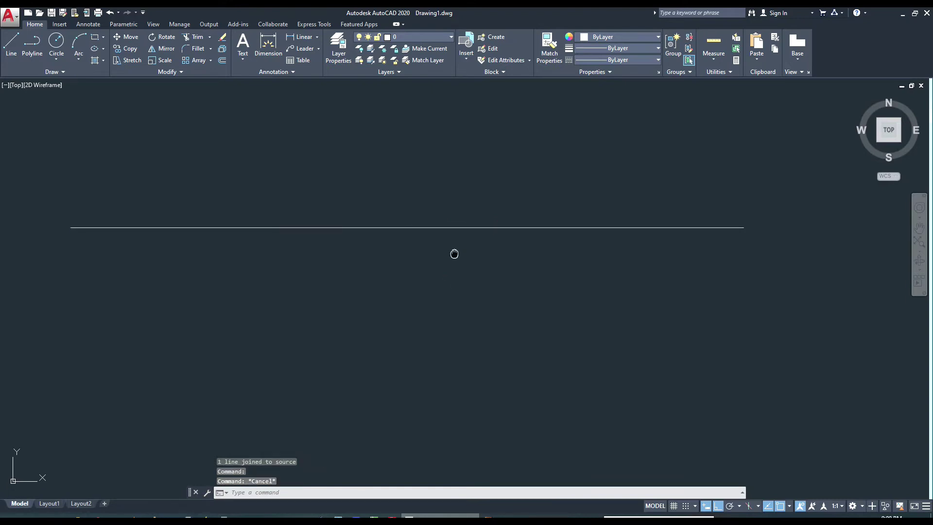
- Draw a short horizontal line below the left part of the long line
{"action": "type", "text": "l"}
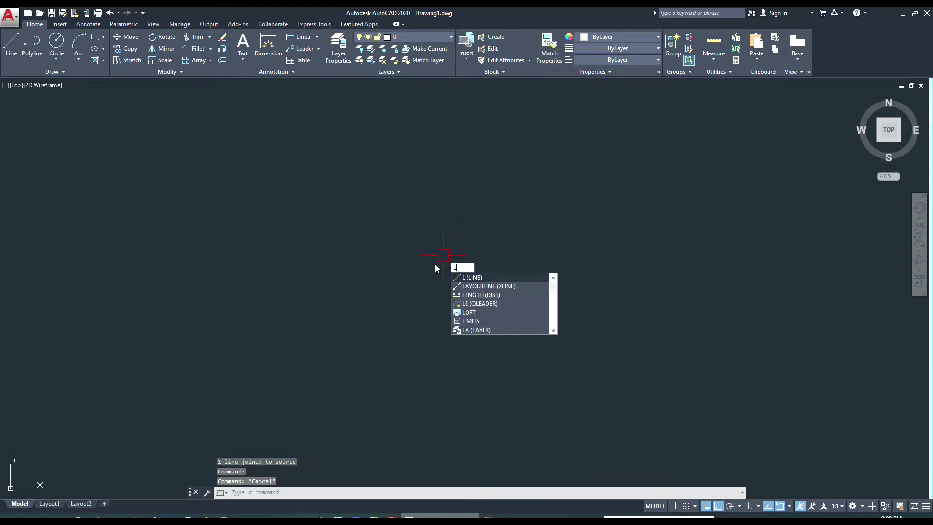
{"action": "key", "text": "Return"}
{"action": "left_click", "coordinate": [186, 331]}
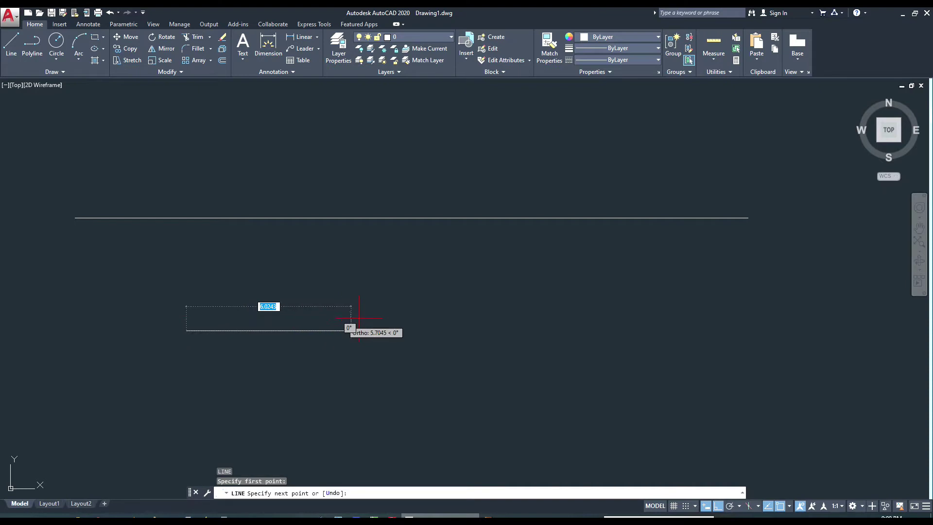
{"action": "left_click", "coordinate": [360, 320]}
{"action": "key", "text": "Return"}
{"action": "middle_click_drag", "start_coordinate": [417, 297], "coordinate": [377, 282]}
- Repeat LINE to draw a lower horizontal line further right, offset from the short one
{"action": "right_click", "coordinate": [382, 297]}
{"action": "left_click", "coordinate": [403, 305]}
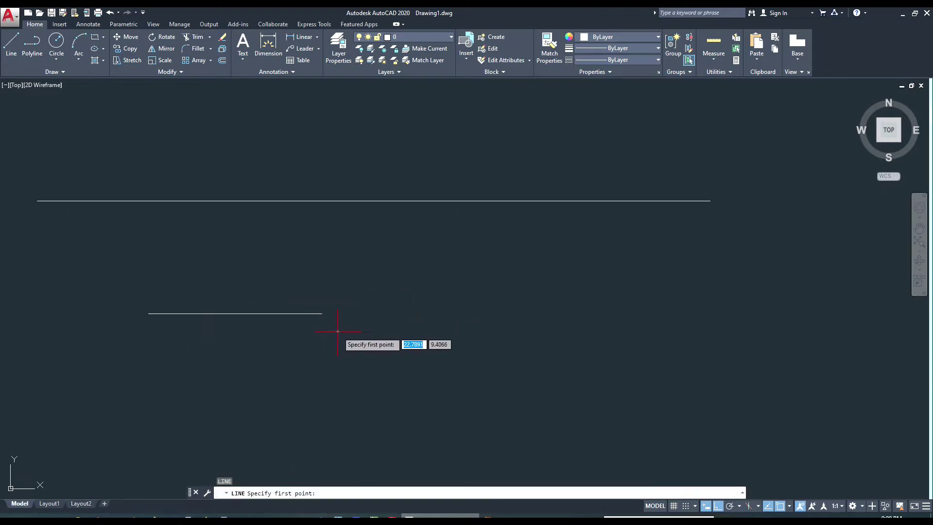
{"action": "left_click", "coordinate": [337, 332]}
{"action": "left_click", "coordinate": [594, 331]}
{"action": "key", "text": "Return"}
{"action": "middle_click_drag", "start_coordinate": [364, 309], "coordinate": [373, 290]}
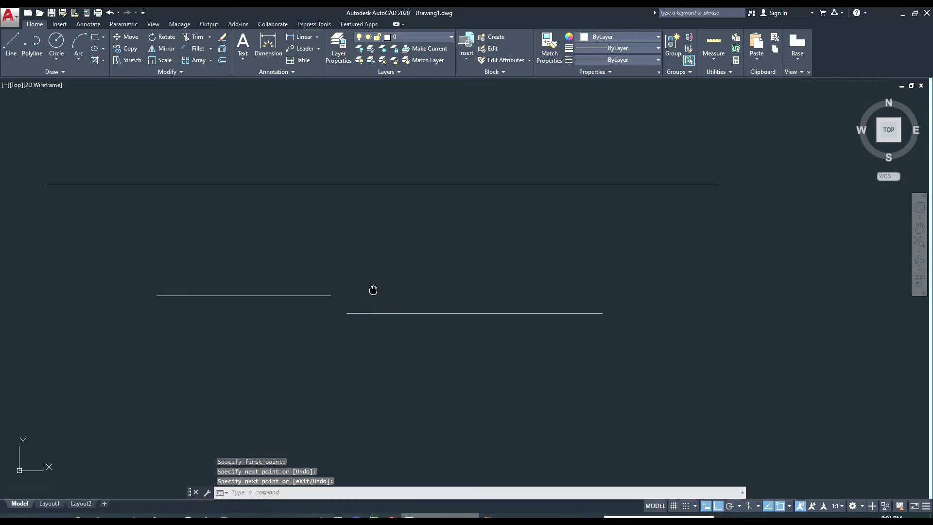
- Zoom and pan until the long line and two short lines sit near the top of the view
{"action": "scroll", "coordinate": [323, 316], "scroll_direction": "up", "scroll_amount": 2}
{"action": "scroll", "coordinate": [315, 311], "scroll_direction": "down", "scroll_amount": 2}
{"action": "middle_click_drag", "start_coordinate": [317, 301], "coordinate": [351, 297]}
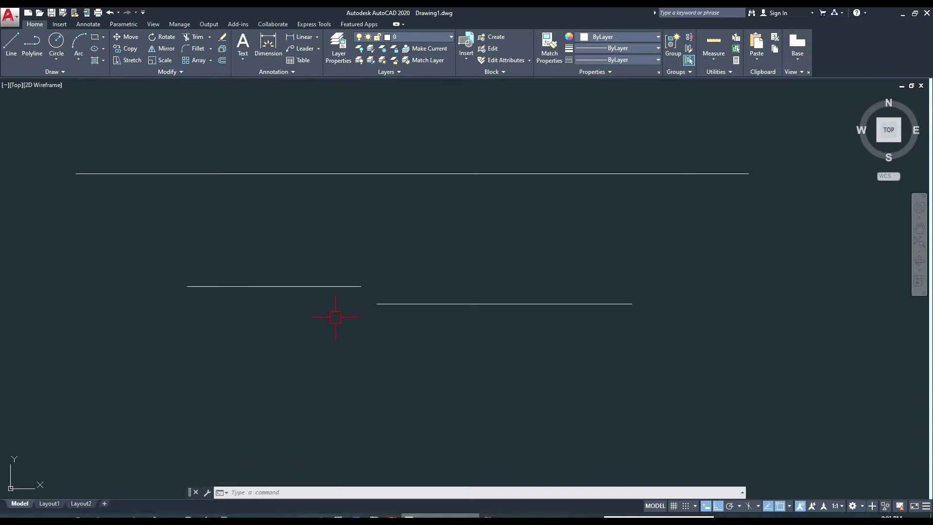
{"action": "middle_click_drag", "start_coordinate": [325, 316], "coordinate": [327, 323]}
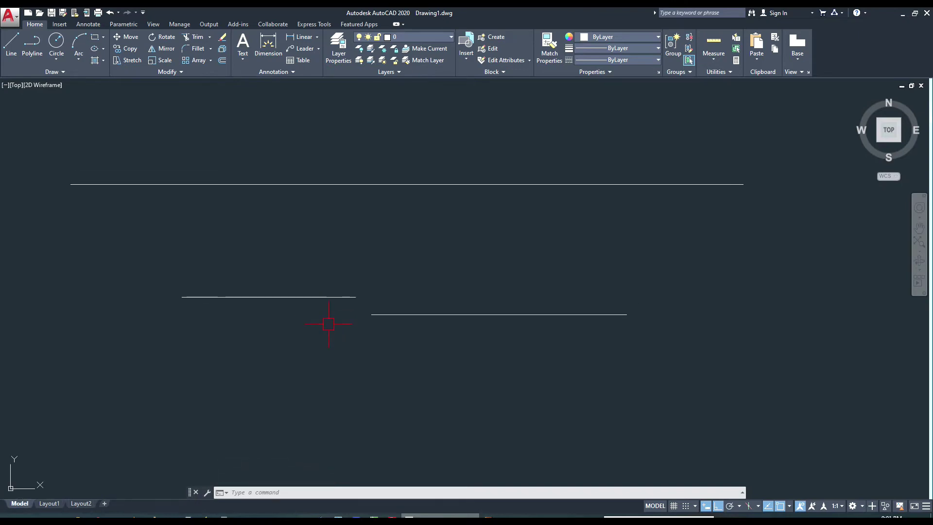
{"action": "middle_click_drag", "start_coordinate": [410, 253], "coordinate": [410, 264]}
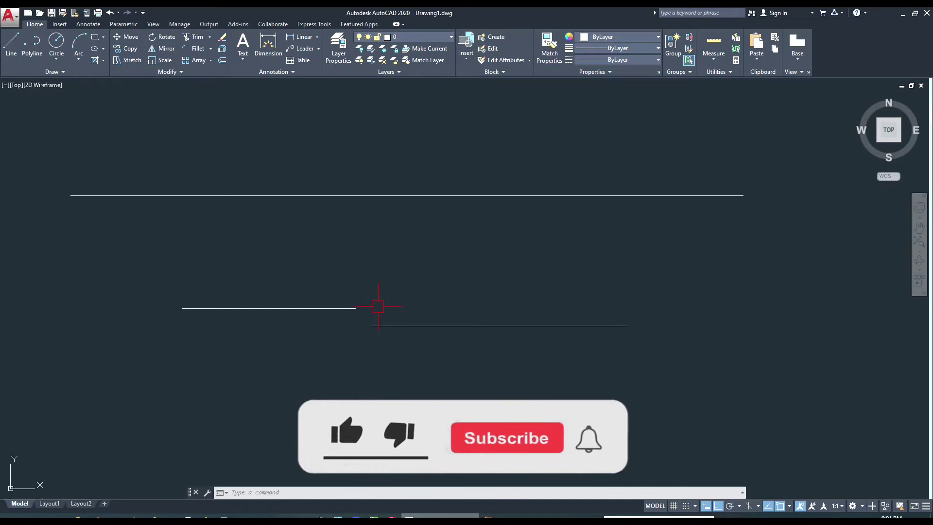
{"action": "middle_click_drag", "start_coordinate": [350, 316], "coordinate": [387, 277]}
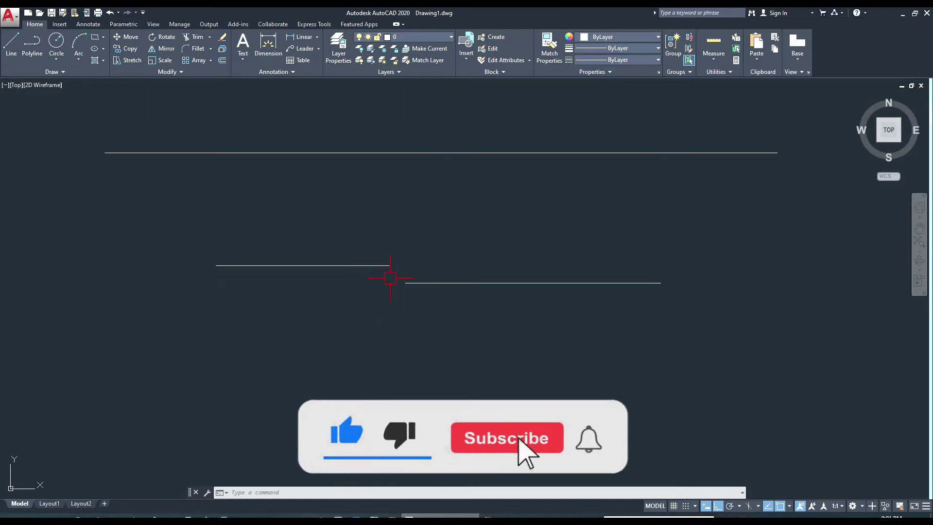
{"action": "scroll", "coordinate": [391, 279], "scroll_direction": "up", "scroll_amount": 2}
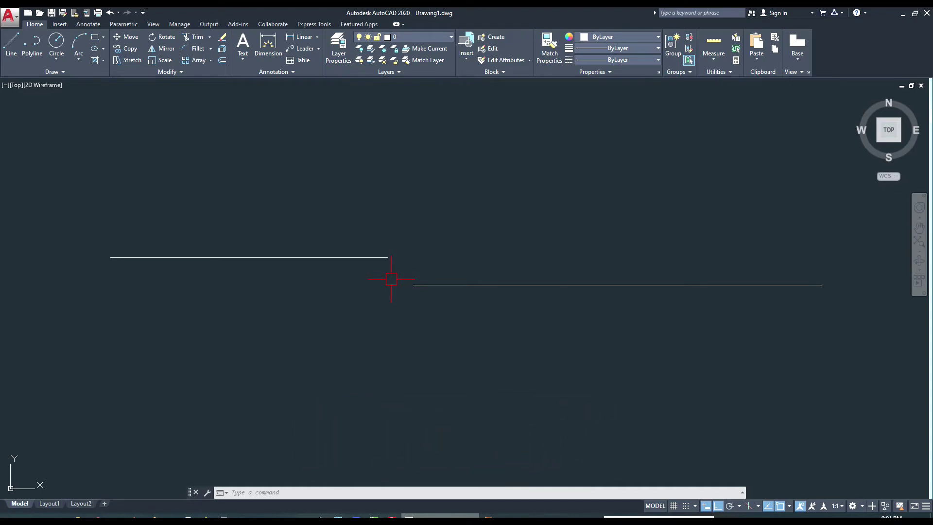
{"action": "scroll", "coordinate": [367, 280], "scroll_direction": "down", "scroll_amount": 2}
{"action": "middle_click_drag", "start_coordinate": [320, 219], "coordinate": [328, 257]}
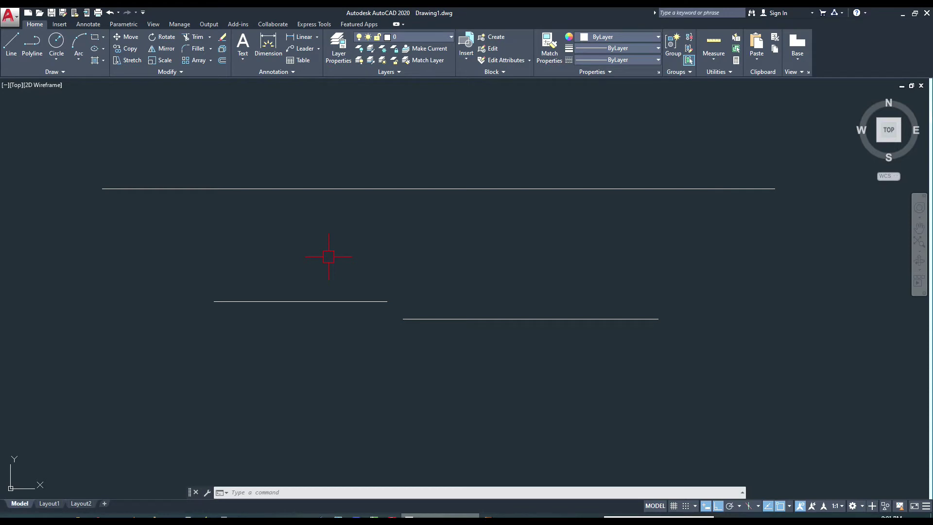
{"action": "scroll", "coordinate": [331, 263], "scroll_direction": "down", "scroll_amount": 2}
{"action": "middle_click_drag", "start_coordinate": [331, 263], "coordinate": [297, 261]}
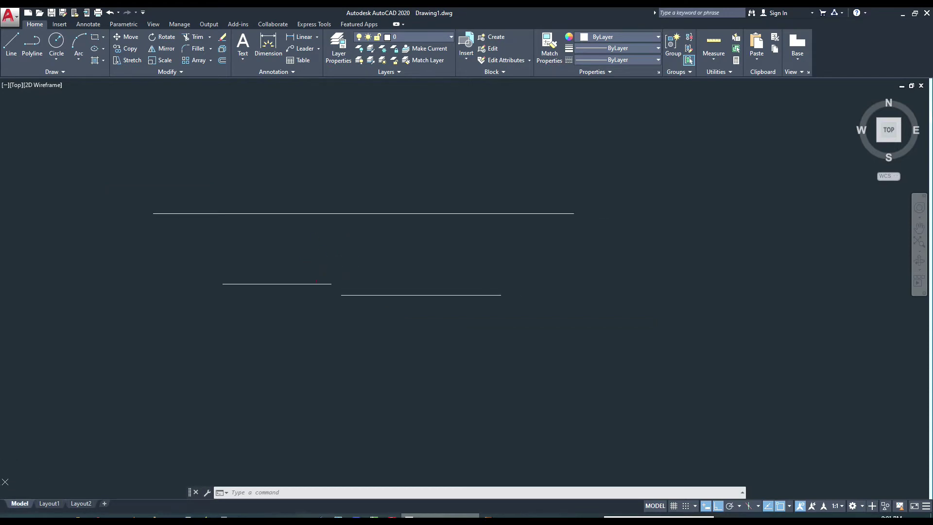
{"action": "middle_click_drag", "start_coordinate": [333, 310], "coordinate": [371, 244]}
{"action": "mouse_move", "coordinate": [337, 285]}
{"action": "middle_mouse_down"}
{"action": "mouse_move", "coordinate": [353, 258]}
{"action": "mouse_move", "coordinate": [329, 256]}
{"action": "middle_mouse_up"}
{"action": "type", "text": "c"}
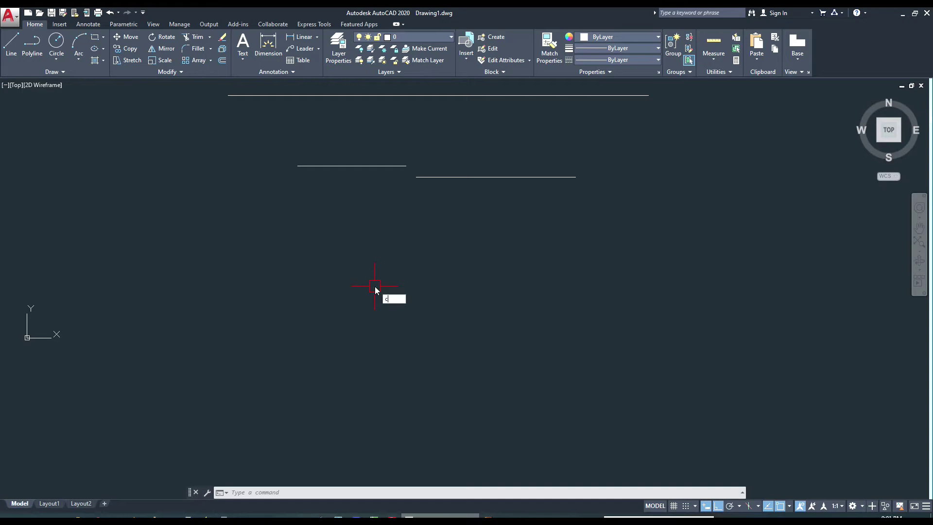
- Draw a circle centred below the short lines, setting its radius by a picked point
{"action": "key", "text": "Return"}
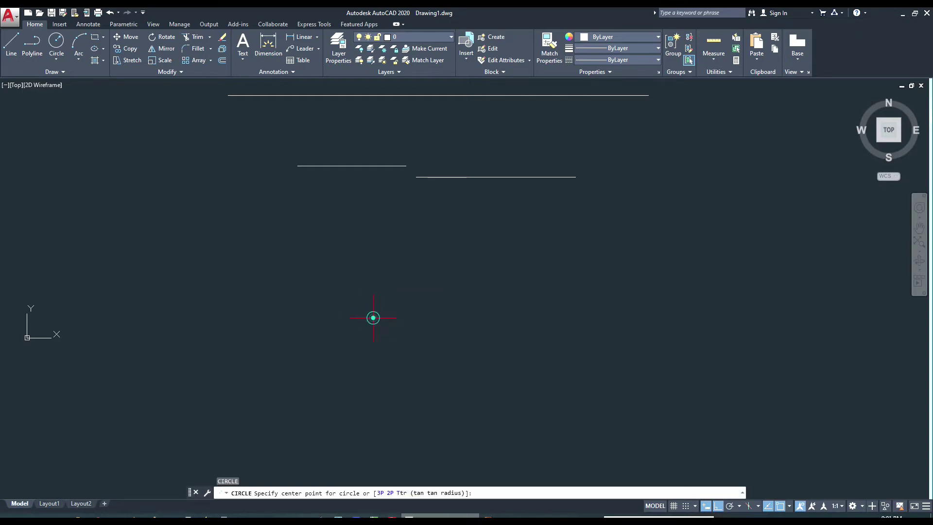
{"action": "left_click", "coordinate": [374, 318]}
{"action": "left_click", "coordinate": [454, 333]}
{"action": "middle_click_drag", "start_coordinate": [396, 316], "coordinate": [381, 307]}
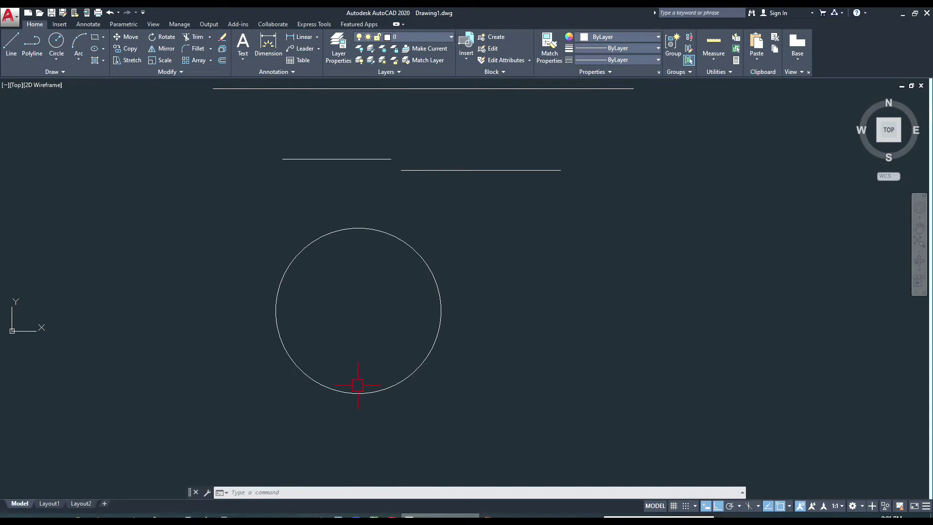
{"action": "mouse_move", "coordinate": [354, 384]}
{"action": "middle_mouse_down"}
{"action": "mouse_move", "coordinate": [323, 358]}
{"action": "mouse_move", "coordinate": [358, 370]}
{"action": "middle_mouse_up"}
- Break a gap out of the circle's upper-left side with BR
{"action": "type", "text": "br"}
{"action": "key", "text": "Return"}
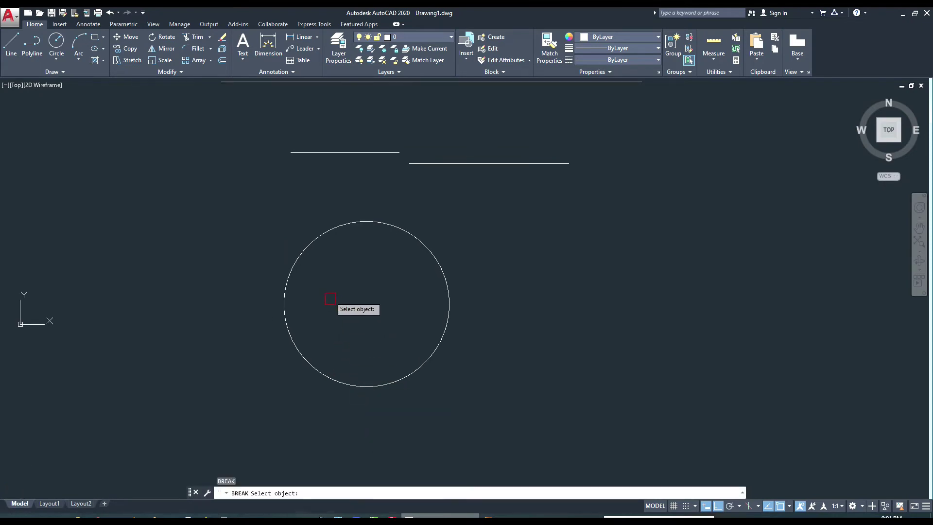
{"action": "left_click", "coordinate": [318, 237]}
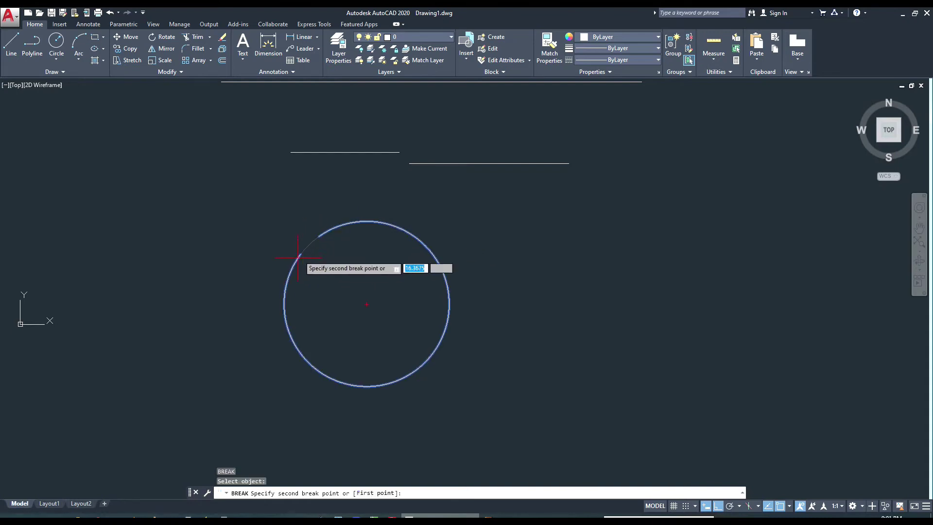
{"action": "left_click", "coordinate": [293, 276]}
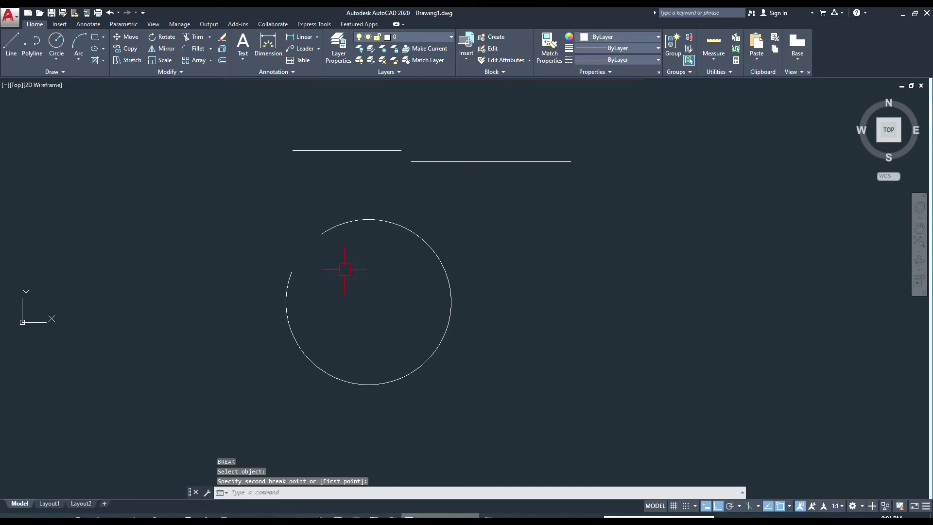
- Break a second gap out of the circle's lower-right side
{"action": "type", "text": "br"}
{"action": "key", "text": "Return"}
{"action": "left_click", "coordinate": [450, 321]}
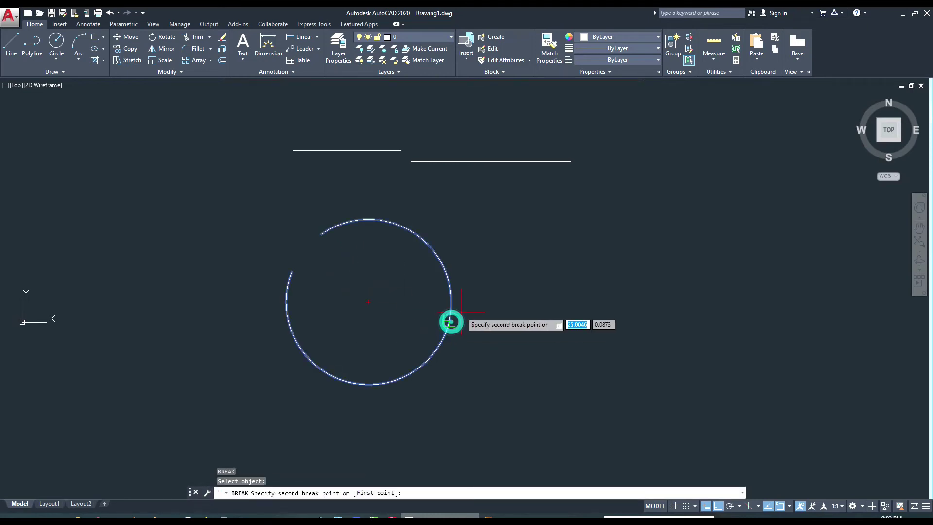
{"action": "left_click", "coordinate": [401, 360]}
{"action": "middle_click_drag", "start_coordinate": [355, 313], "coordinate": [301, 305]}
{"action": "key", "text": "Escape"}
{"action": "left_click", "coordinate": [267, 366]}
{"action": "left_click", "coordinate": [387, 254]}
{"action": "key", "text": "Escape"}
- Pan to bring the long top line and the broken circle back into view
{"action": "middle_click_drag", "start_coordinate": [328, 290], "coordinate": [350, 296]}
{"action": "middle_click_drag", "start_coordinate": [365, 239], "coordinate": [369, 266]}
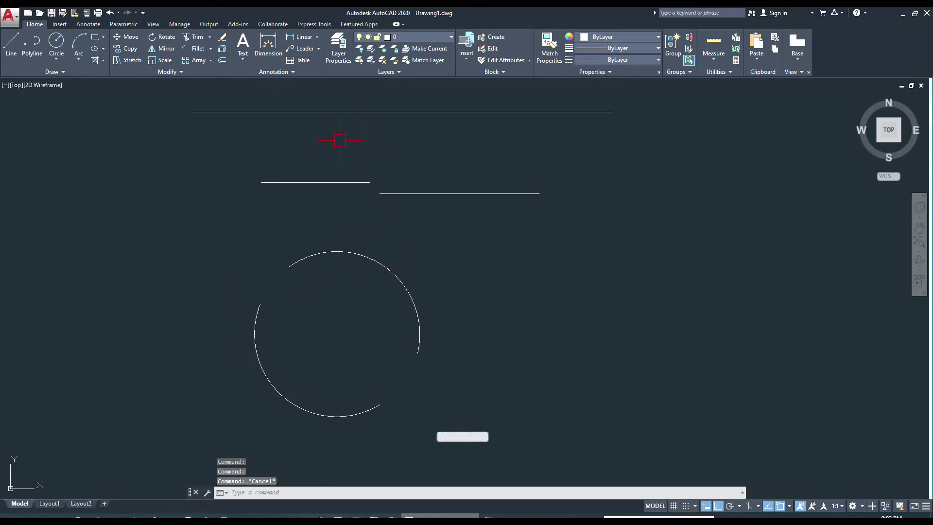
{"action": "middle_click_drag", "start_coordinate": [356, 130], "coordinate": [350, 152]}
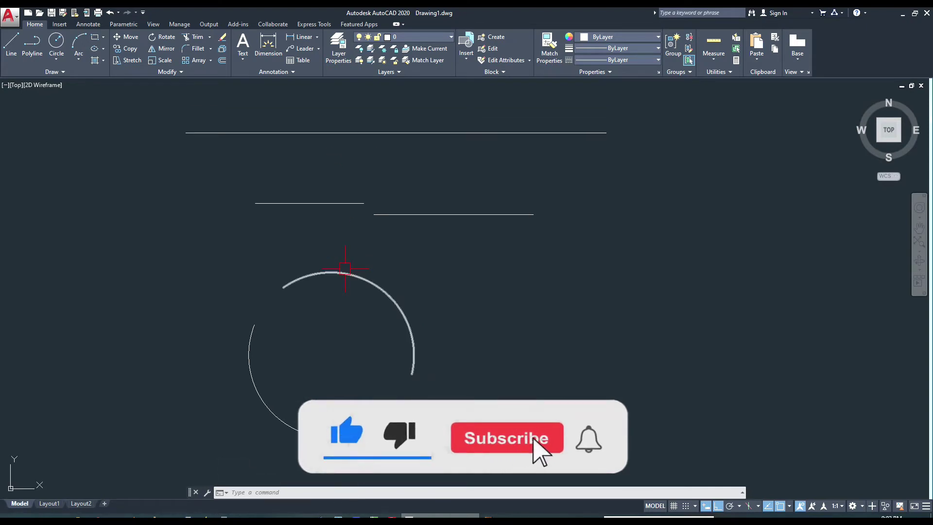
{"action": "middle_click_drag", "start_coordinate": [345, 267], "coordinate": [342, 242]}
{"action": "middle_click_drag", "start_coordinate": [318, 306], "coordinate": [360, 289]}
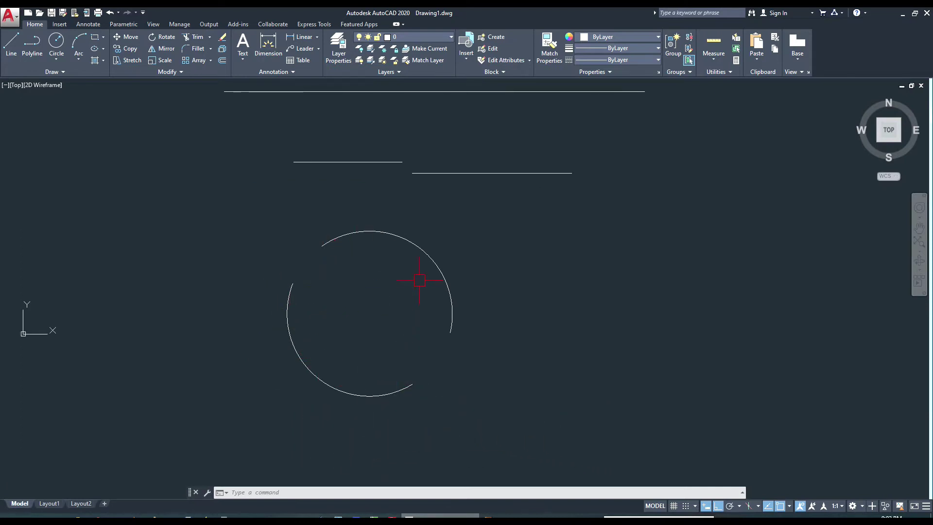
{"action": "mouse_move", "coordinate": [379, 329]}
{"action": "middle_mouse_down"}
{"action": "mouse_move", "coordinate": [361, 325]}
{"action": "mouse_move", "coordinate": [379, 338]}
{"action": "mouse_move", "coordinate": [377, 324]}
{"action": "middle_mouse_up"}
{"action": "middle_click_drag", "start_coordinate": [390, 287], "coordinate": [350, 283]}
- Copy both arcs of the broken circle to the right, using its centre as base point
{"action": "type", "text": "c"}
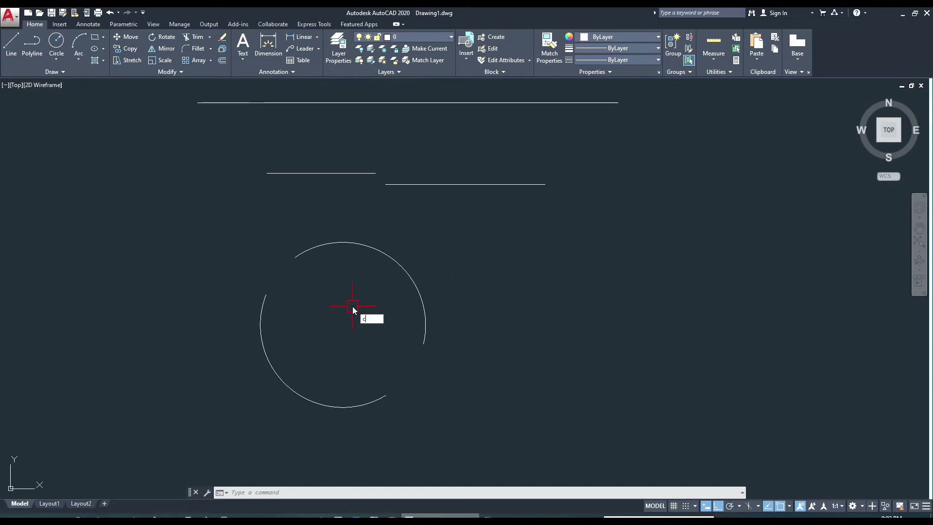
{"action": "type", "text": "o"}
{"action": "key", "text": "Escape"}
{"action": "type", "text": "cp"}
{"action": "key", "text": "Return"}
{"action": "left_click", "coordinate": [460, 260]}
{"action": "left_click", "coordinate": [263, 412]}
{"action": "key", "text": "Return"}
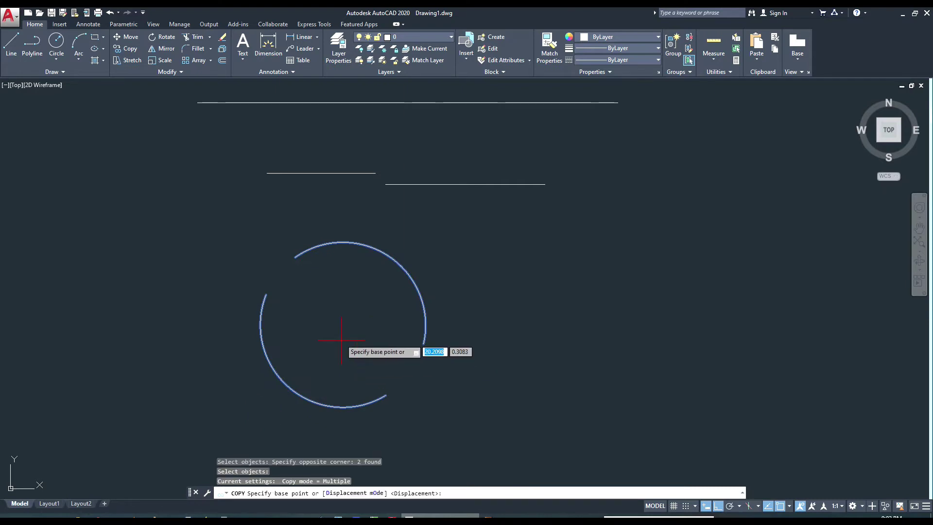
{"action": "left_click", "coordinate": [342, 325]}
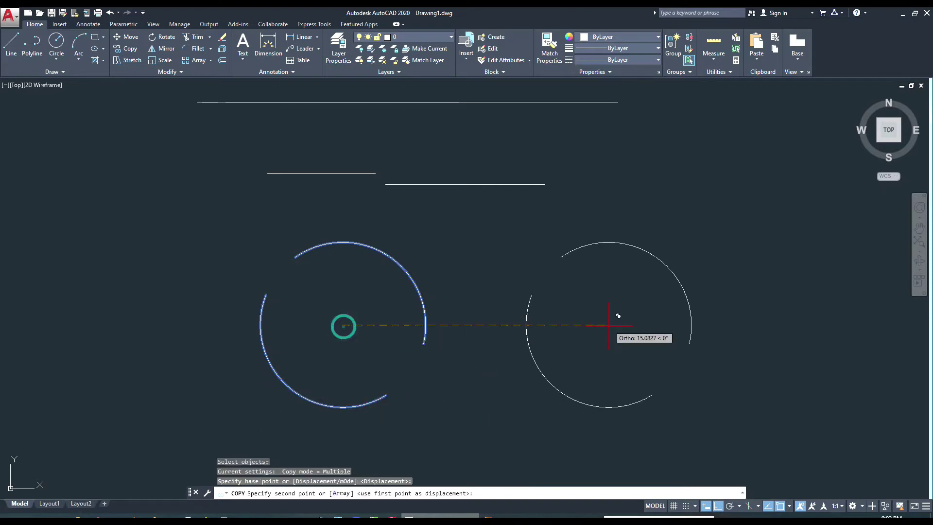
{"action": "left_click", "coordinate": [670, 323]}
{"action": "key", "text": "Escape"}
{"action": "middle_click_drag", "start_coordinate": [460, 336], "coordinate": [454, 332]}
{"action": "type", "text": "j"}
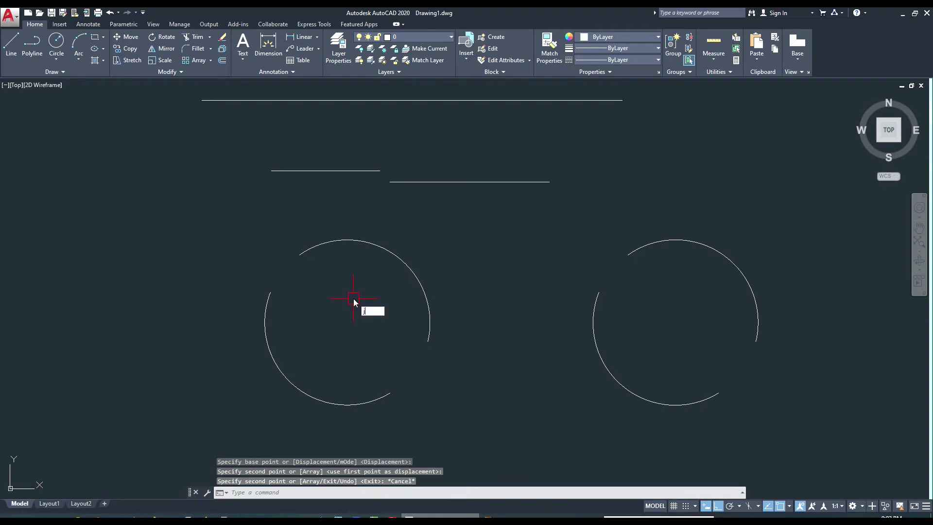
- Join the left circle's upper and lower-left arcs into a single arc
{"action": "key", "text": "Return"}
{"action": "left_click", "coordinate": [320, 244]}
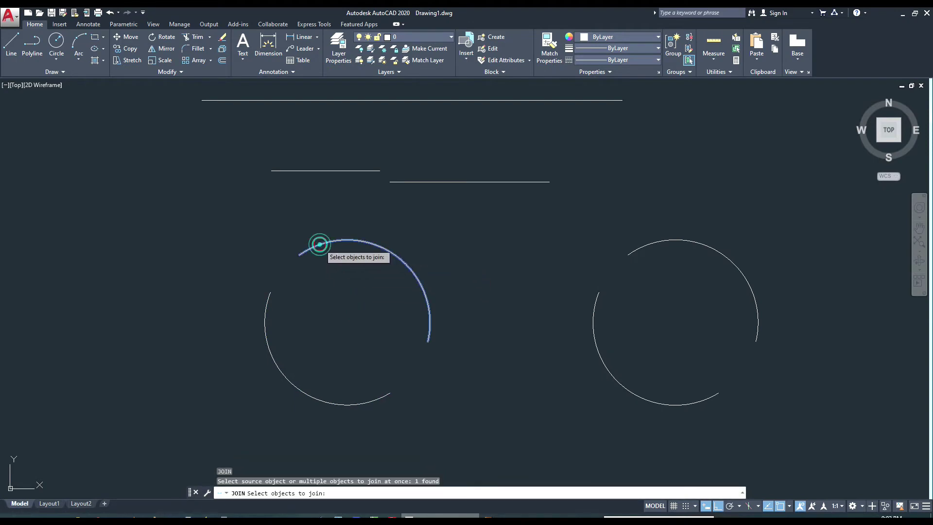
{"action": "key", "text": "Return"}
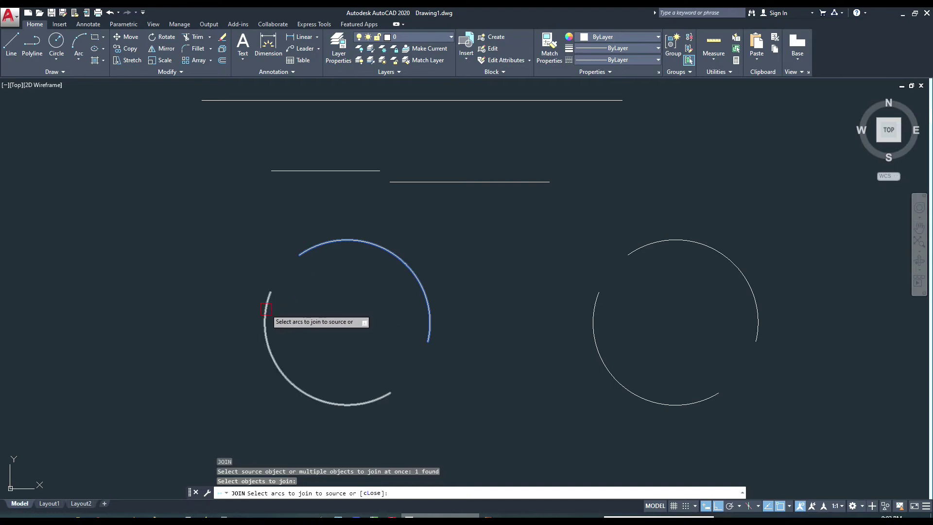
{"action": "left_click", "coordinate": [266, 309]}
{"action": "key", "text": "Return"}
{"action": "middle_click_drag", "start_coordinate": [294, 289], "coordinate": [286, 289]}
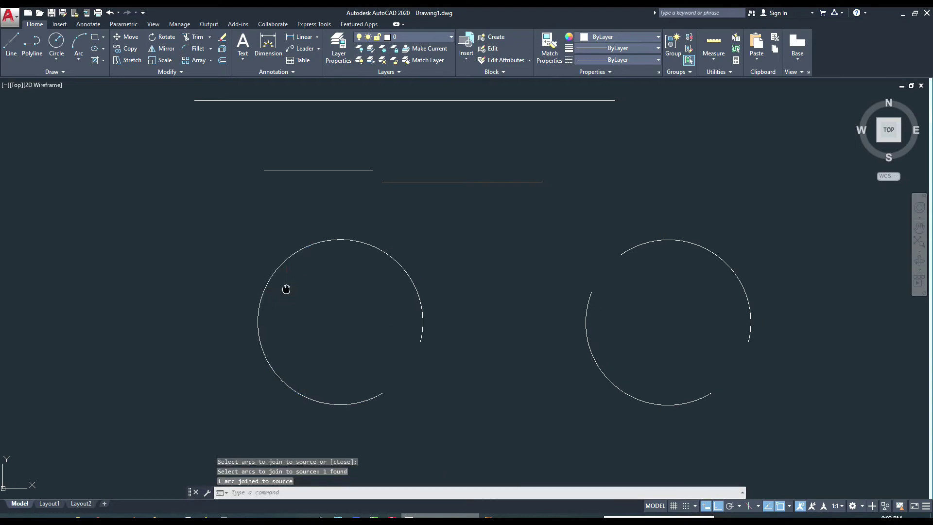
{"action": "left_click", "coordinate": [276, 267]}
{"action": "key", "text": "Escape"}
{"action": "middle_click_drag", "start_coordinate": [362, 305], "coordinate": [307, 309]}
{"action": "middle_click_drag", "start_coordinate": [604, 323], "coordinate": [565, 323]}
{"action": "left_click", "coordinate": [542, 388]}
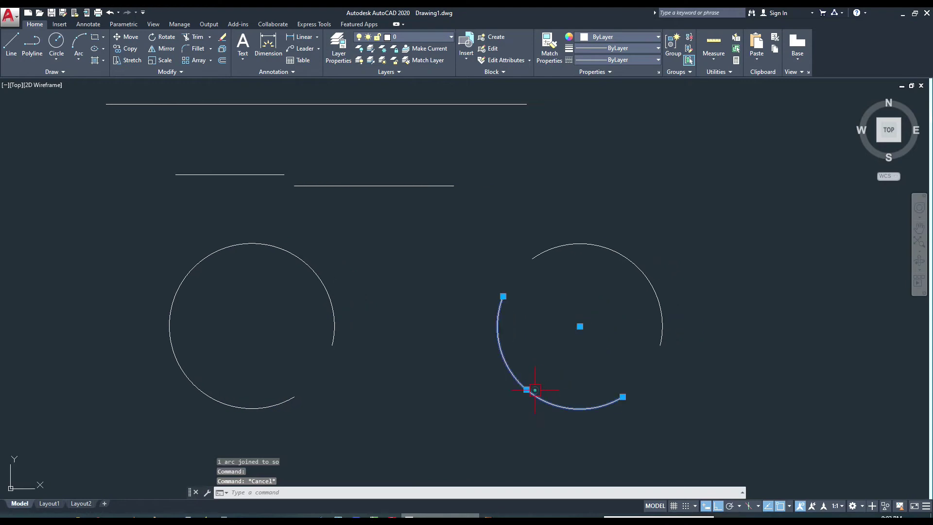
{"action": "left_click", "coordinate": [580, 327]}
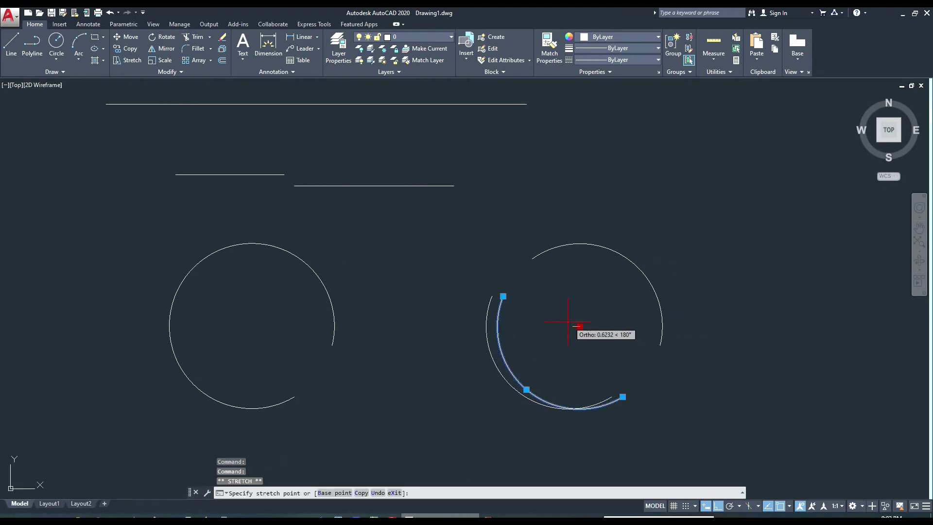
{"action": "mouse_move", "coordinate": [560, 326]}
{"action": "middle_mouse_down"}
{"action": "mouse_move", "coordinate": [547, 360]}
{"action": "mouse_move", "coordinate": [535, 358]}
{"action": "middle_mouse_up"}
{"action": "scroll", "coordinate": [519, 360], "scroll_direction": "up", "scroll_amount": 2}
{"action": "key", "text": "Escape"}
{"action": "middle_click_drag", "start_coordinate": [476, 306], "coordinate": [464, 297]}
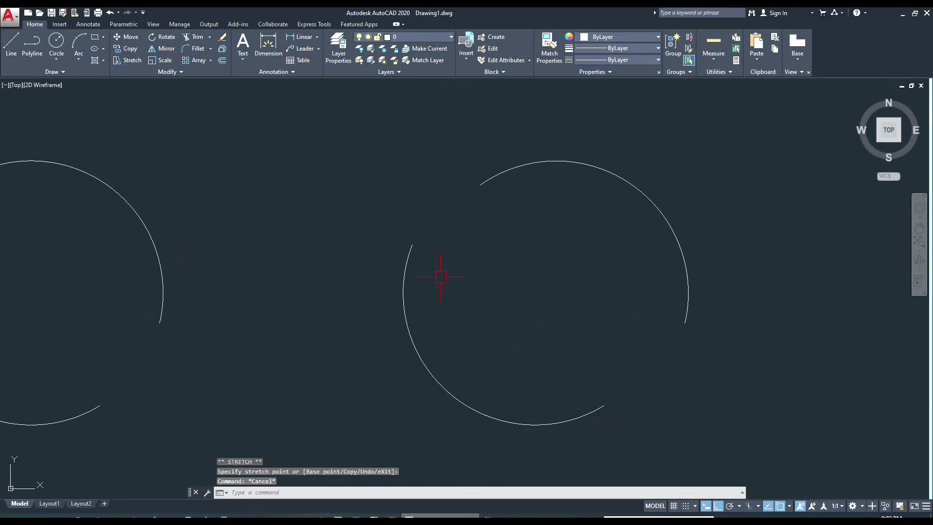
{"action": "scroll", "coordinate": [459, 285], "scroll_direction": "down", "scroll_amount": 4}
{"action": "middle_click_drag", "start_coordinate": [471, 226], "coordinate": [479, 258]}
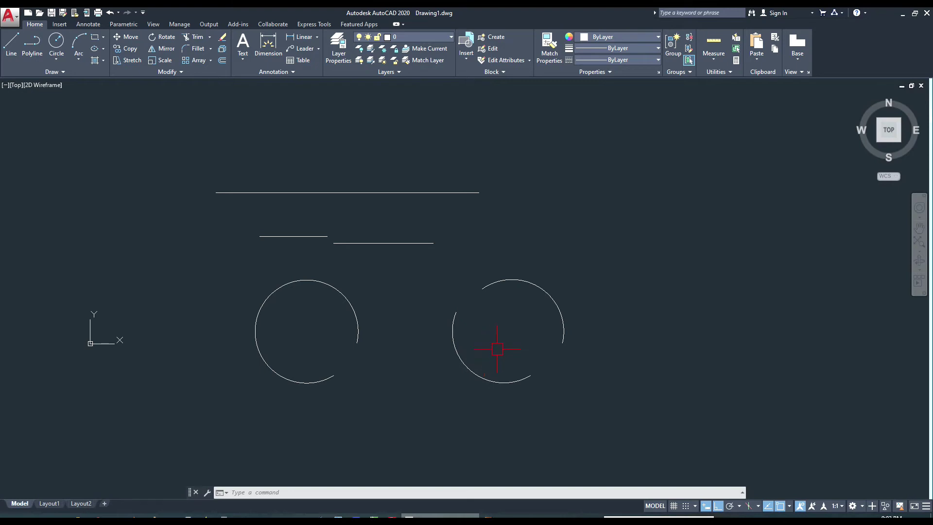
{"action": "middle_click_drag", "start_coordinate": [497, 339], "coordinate": [425, 354]}
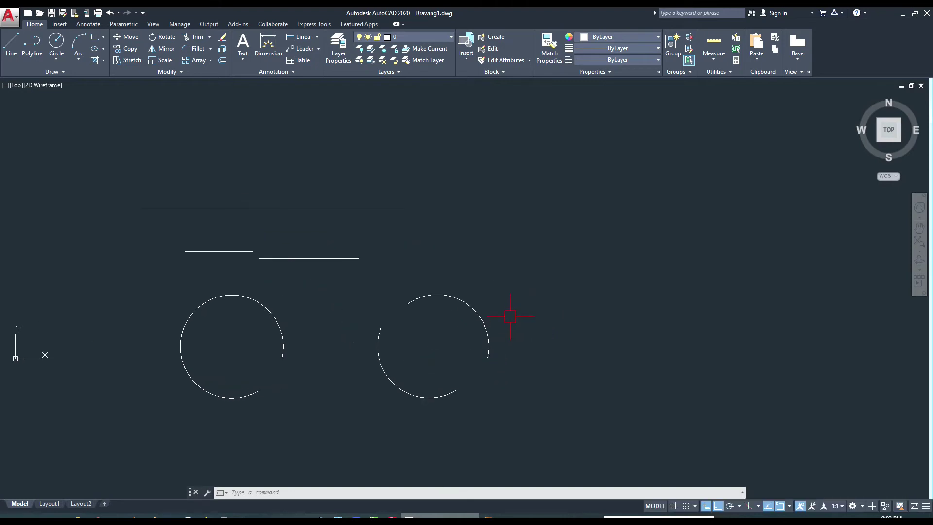
{"action": "mouse_move", "coordinate": [513, 315]}
{"action": "middle_mouse_down"}
{"action": "mouse_move", "coordinate": [485, 327]}
{"action": "mouse_move", "coordinate": [468, 321]}
{"action": "mouse_move", "coordinate": [473, 305]}
{"action": "mouse_move", "coordinate": [431, 307]}
{"action": "middle_mouse_up"}
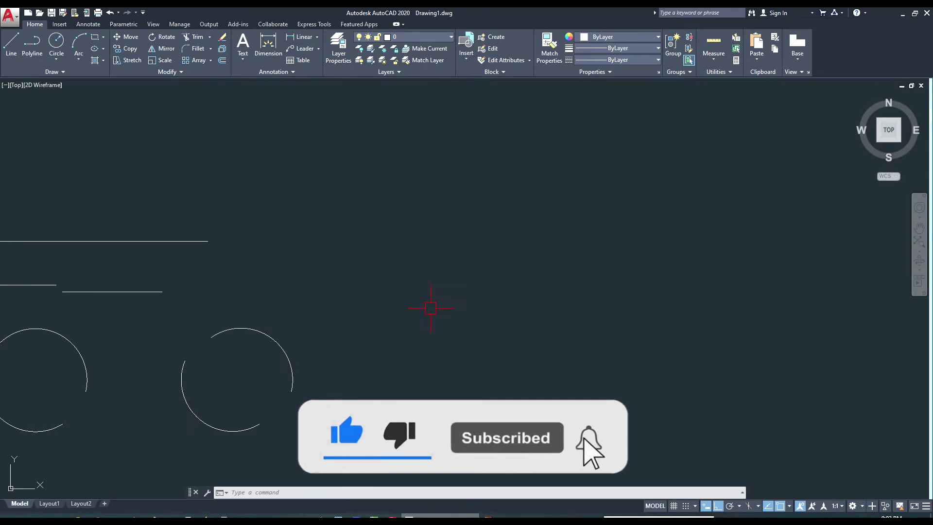
- Start a polyline, then cancel it and a stray LINE command
{"action": "type", "text": "l"}
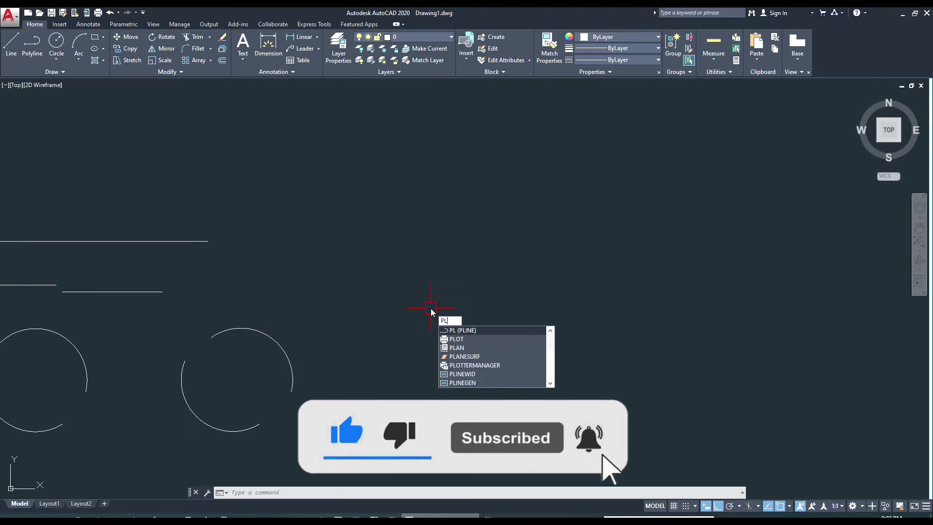
{"action": "type", "text": "pl"}
{"action": "key", "text": "Return"}
{"action": "left_click", "coordinate": [352, 292]}
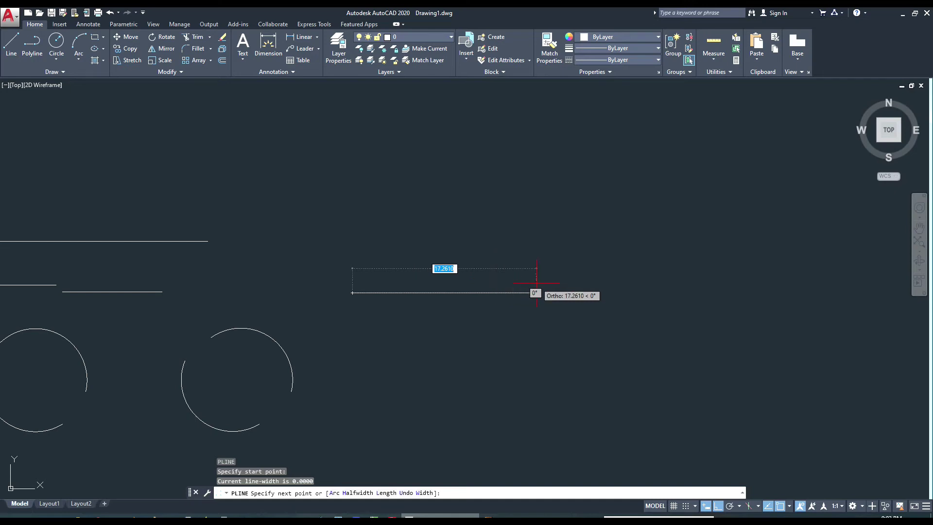
{"action": "key", "text": "Escape"}
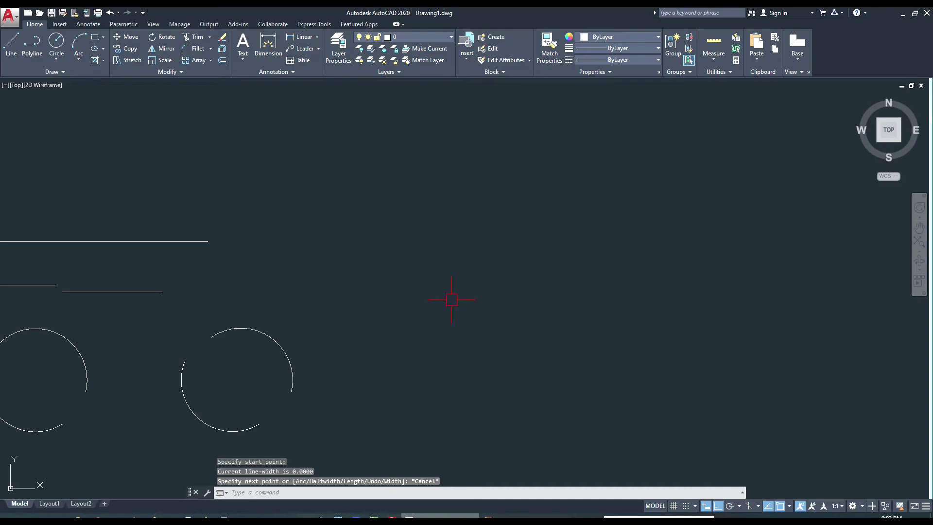
{"action": "type", "text": "L"}
{"action": "key", "text": "Escape"}
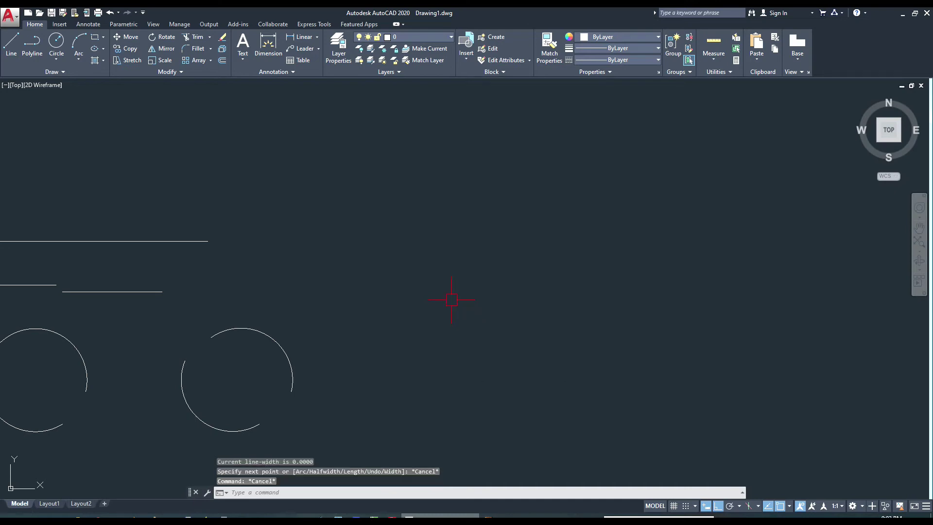
- Draw a polyline with a long horizontal run, a step up, a run right, then down
{"action": "type", "text": "l"}
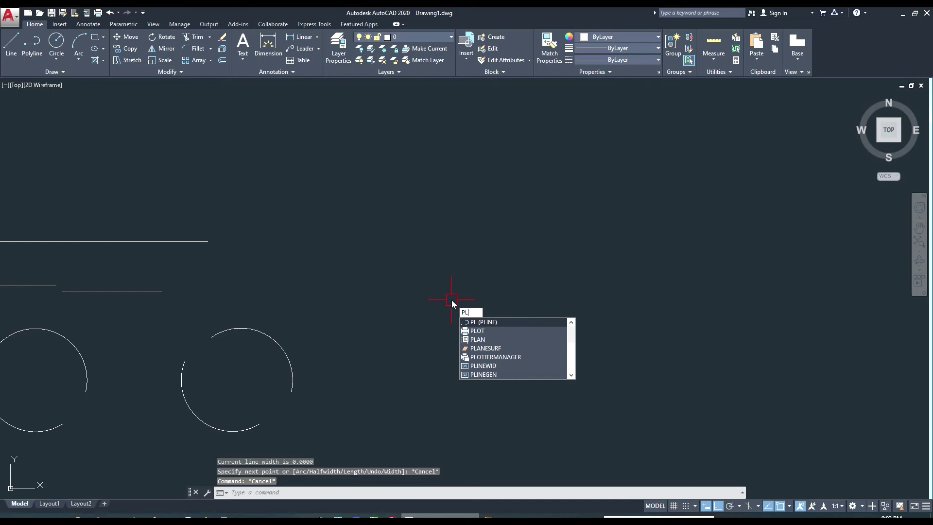
{"action": "key", "text": "Return"}
{"action": "left_click", "coordinate": [339, 304]}
{"action": "left_click", "coordinate": [595, 260]}
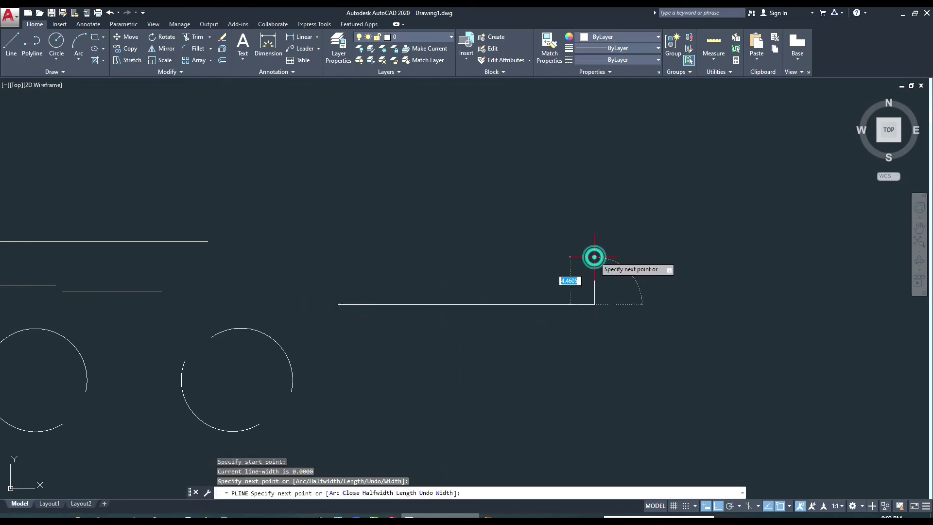
{"action": "left_click", "coordinate": [595, 197]}
{"action": "left_click", "coordinate": [767, 196]}
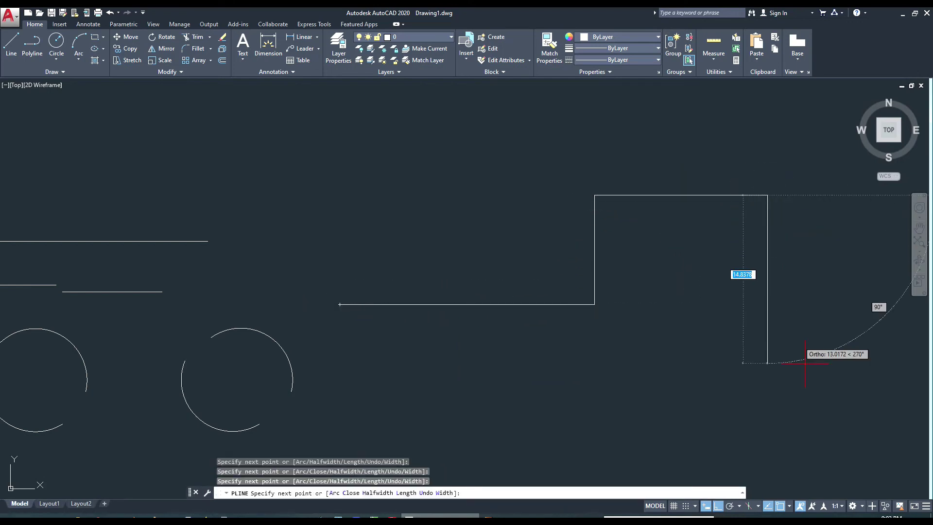
{"action": "left_click", "coordinate": [767, 372]}
{"action": "key", "text": "Return"}
{"action": "mouse_move", "coordinate": [710, 302]}
{"action": "middle_mouse_down"}
{"action": "mouse_move", "coordinate": [689, 287]}
{"action": "mouse_move", "coordinate": [669, 290]}
{"action": "middle_mouse_up"}
{"action": "key", "text": "Escape"}
{"action": "middle_click_drag", "start_coordinate": [530, 328], "coordinate": [541, 331]}
{"action": "type", "text": "br"}
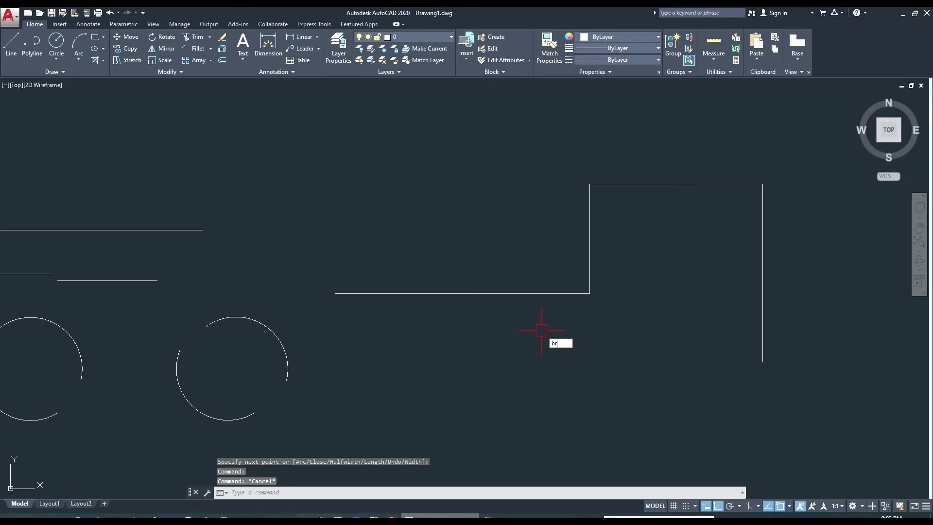
- Break the stepped polyline's lower horizontal run, detaching its left piece
{"action": "key", "text": "Return"}
{"action": "left_click", "coordinate": [492, 293]}
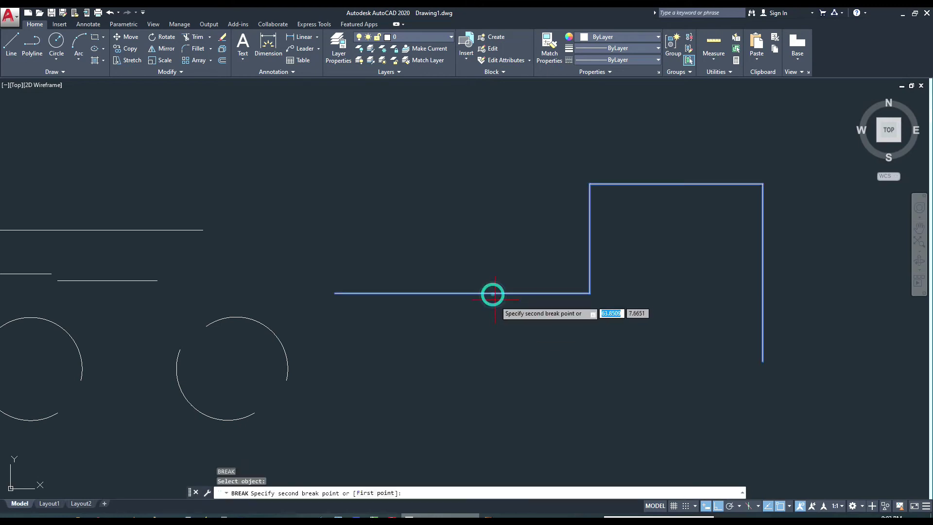
{"action": "left_click", "coordinate": [491, 293]}
{"action": "key", "text": "Return"}
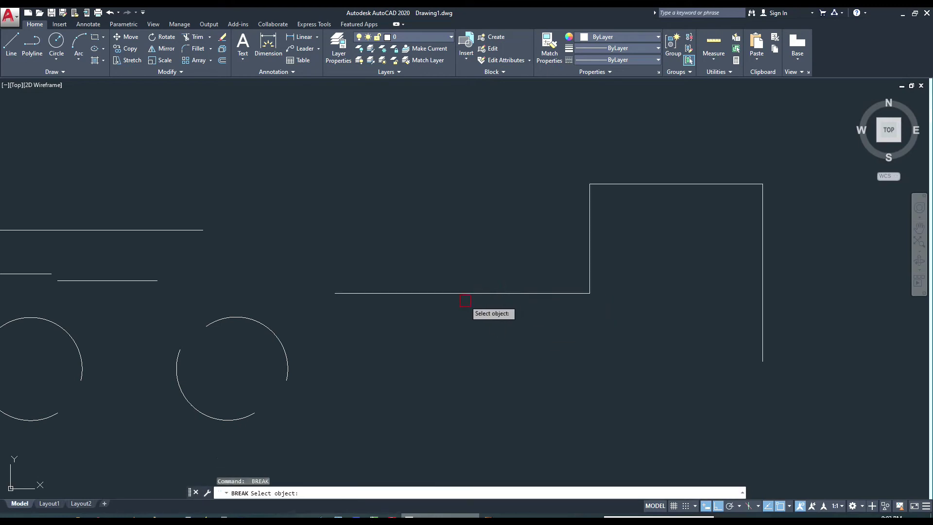
{"action": "key", "text": "Escape"}
{"action": "left_click", "coordinate": [442, 294]}
{"action": "key", "text": "Escape"}
{"action": "left_click", "coordinate": [548, 291]}
{"action": "key", "text": "Escape"}
{"action": "middle_click_drag", "start_coordinate": [499, 328], "coordinate": [487, 325]}
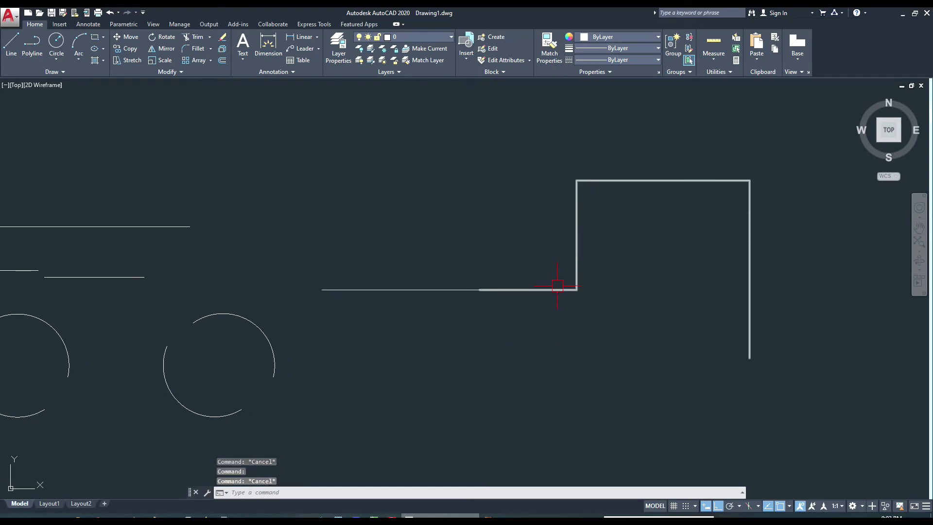
- Move the detached left line piece further left, opening a gap
{"action": "left_click", "coordinate": [423, 293]}
{"action": "middle_click_drag", "start_coordinate": [458, 306], "coordinate": [497, 319]}
{"action": "left_click", "coordinate": [359, 302]}
{"action": "key", "text": "Escape"}
{"action": "key", "text": "Escape"}
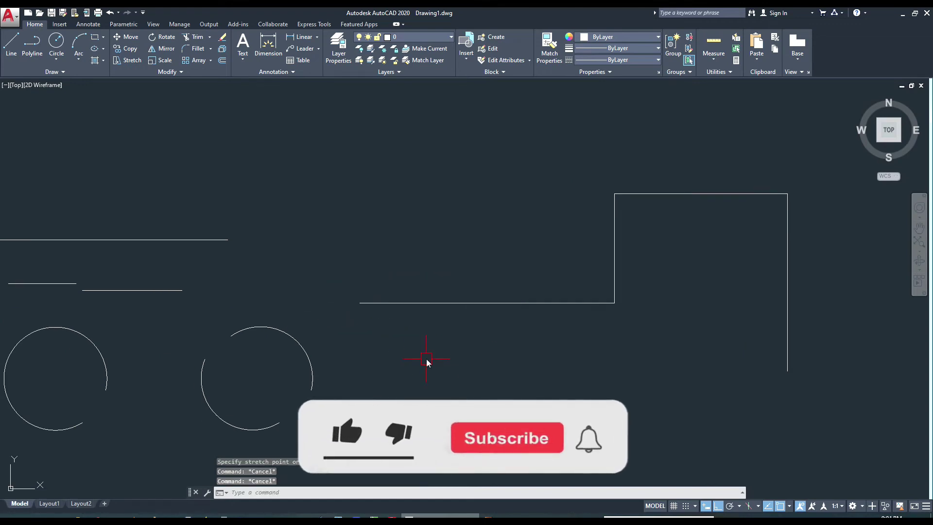
{"action": "type", "text": "m"}
{"action": "key", "text": "Return"}
{"action": "left_click", "coordinate": [457, 303]}
{"action": "key", "text": "Return"}
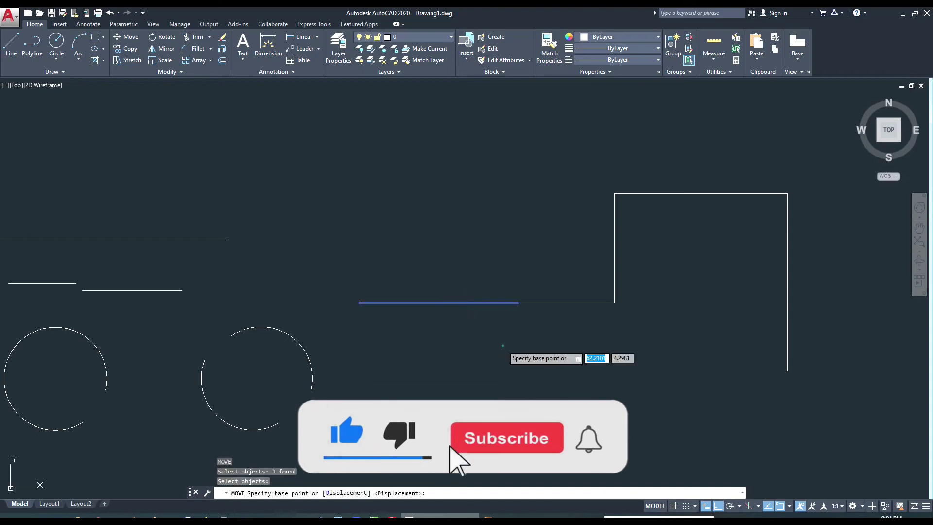
{"action": "left_click", "coordinate": [503, 346]}
{"action": "left_click", "coordinate": [451, 345]}
{"action": "key", "text": "Escape"}
{"action": "middle_click_drag", "start_coordinate": [491, 318], "coordinate": [472, 315]}
{"action": "scroll", "coordinate": [461, 302], "scroll_direction": "up", "scroll_amount": 2}
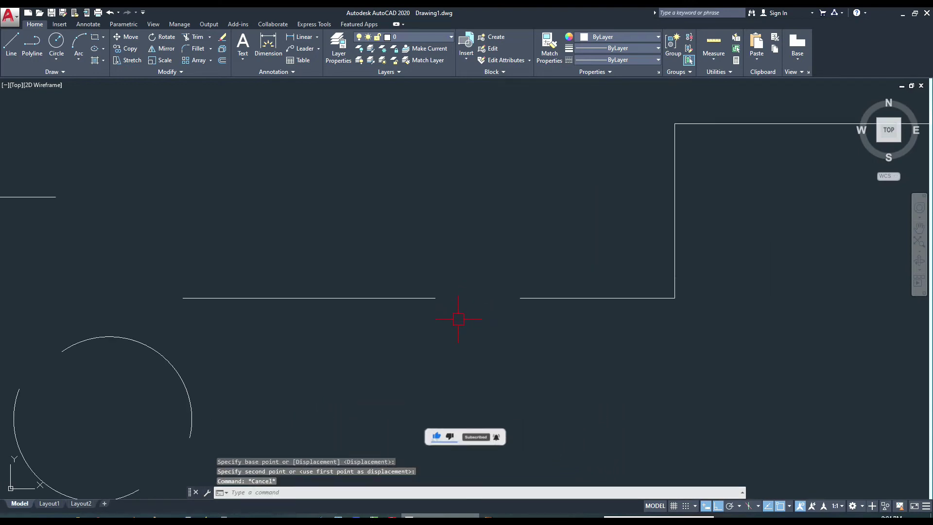
{"action": "middle_click_drag", "start_coordinate": [464, 326], "coordinate": [448, 336]}
- Try to JOIN the left line to the stepped polyline across the gap
{"action": "type", "text": "J"}
{"action": "key", "text": "Return"}
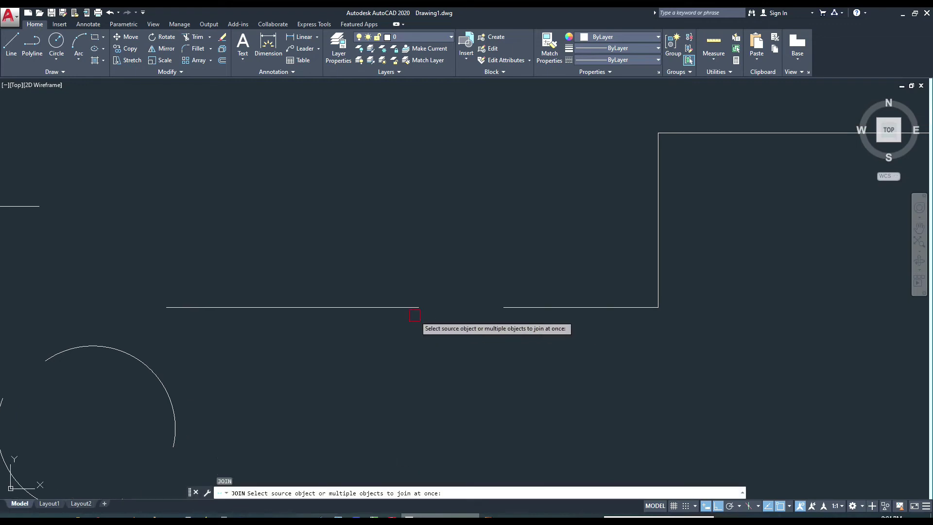
{"action": "left_click", "coordinate": [411, 307]}
{"action": "key", "text": "Return"}
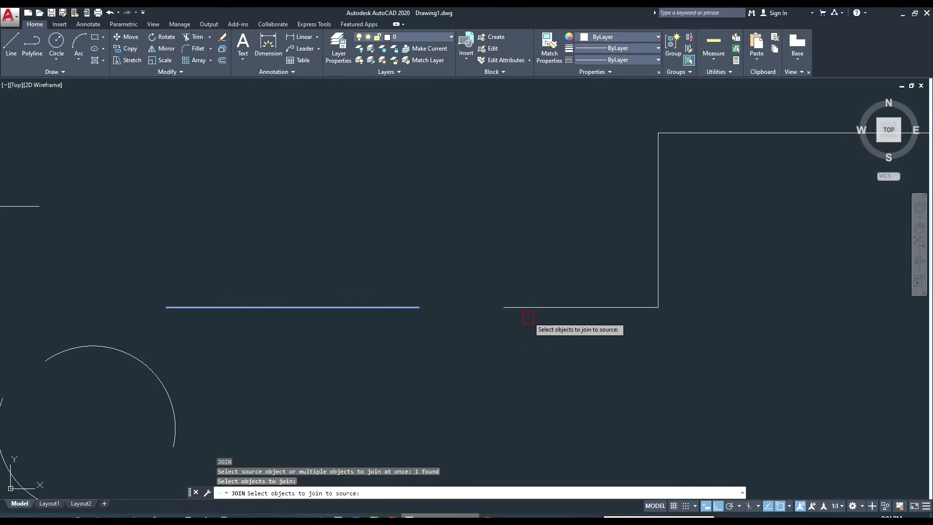
{"action": "left_click", "coordinate": [510, 310]}
{"action": "key", "text": "Return"}
- Stretch the left line's right endpoint grip over to the stepped polyline
{"action": "middle_click_drag", "start_coordinate": [502, 334], "coordinate": [479, 327]}
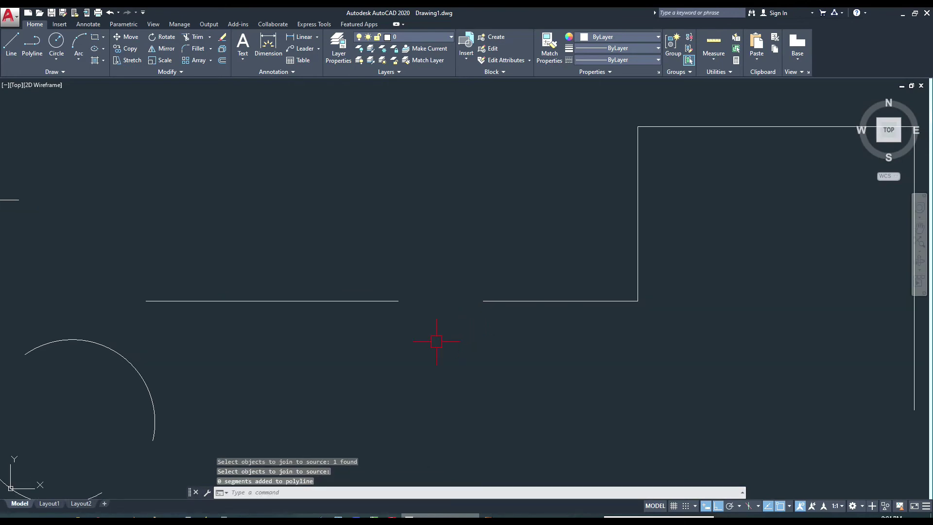
{"action": "middle_click_drag", "start_coordinate": [435, 340], "coordinate": [474, 345]}
{"action": "scroll", "coordinate": [475, 346], "scroll_direction": "down", "scroll_amount": 2}
{"action": "scroll", "coordinate": [422, 348], "scroll_direction": "down", "scroll_amount": 2}
{"action": "scroll", "coordinate": [268, 317], "scroll_direction": "up", "scroll_amount": 2}
{"action": "scroll", "coordinate": [268, 317], "scroll_direction": "up", "scroll_amount": 2}
{"action": "scroll", "coordinate": [252, 320], "scroll_direction": "down", "scroll_amount": 2}
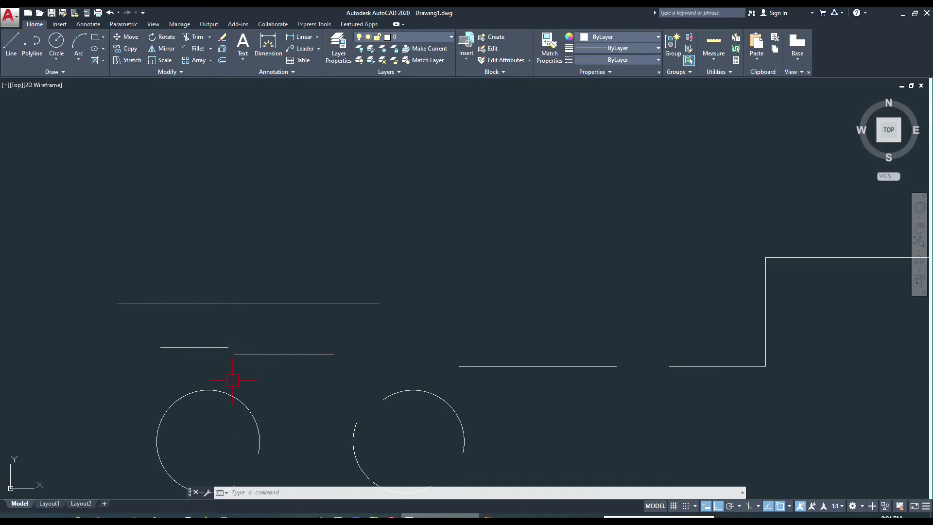
{"action": "scroll", "coordinate": [231, 360], "scroll_direction": "down", "scroll_amount": 2}
{"action": "scroll", "coordinate": [231, 317], "scroll_direction": "up", "scroll_amount": 2}
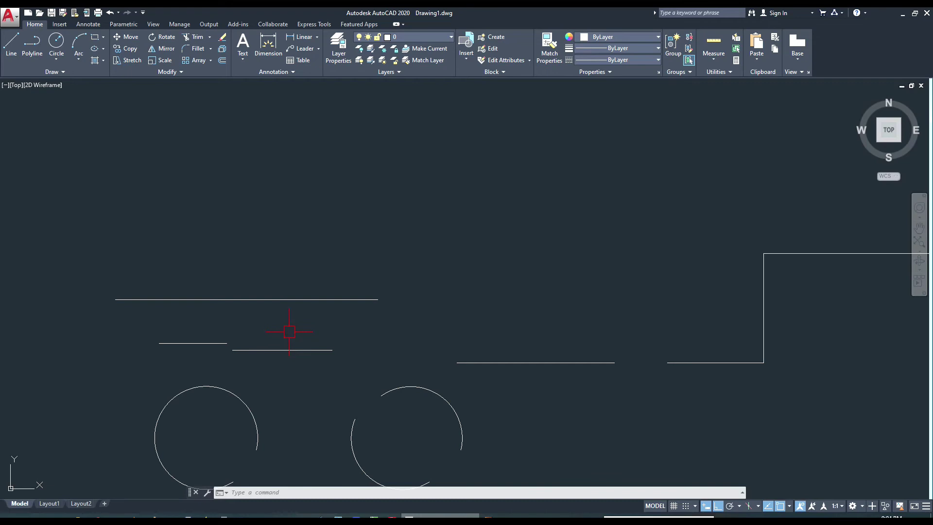
{"action": "scroll", "coordinate": [289, 331], "scroll_direction": "down", "scroll_amount": 2}
{"action": "middle_click_drag", "start_coordinate": [287, 327], "coordinate": [219, 329]}
{"action": "scroll", "coordinate": [436, 366], "scroll_direction": "up", "scroll_amount": 3}
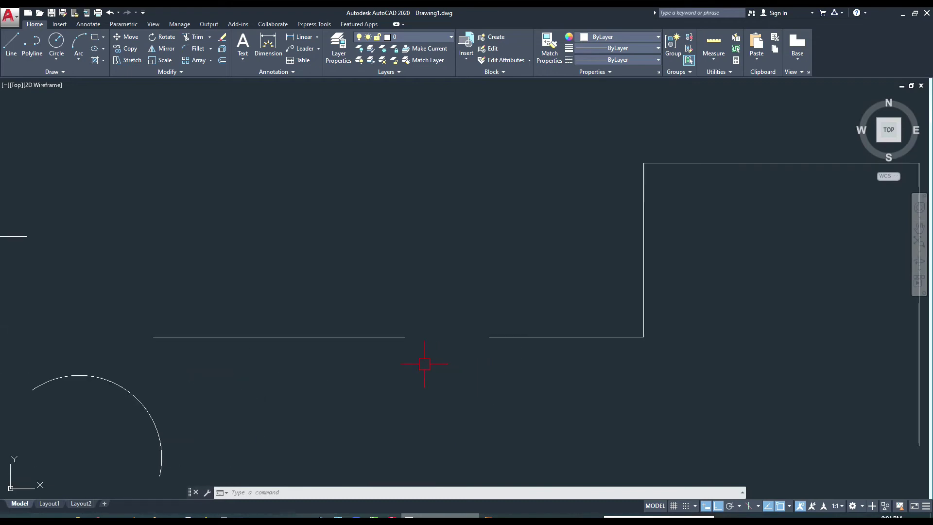
{"action": "middle_click_drag", "start_coordinate": [417, 362], "coordinate": [413, 368]}
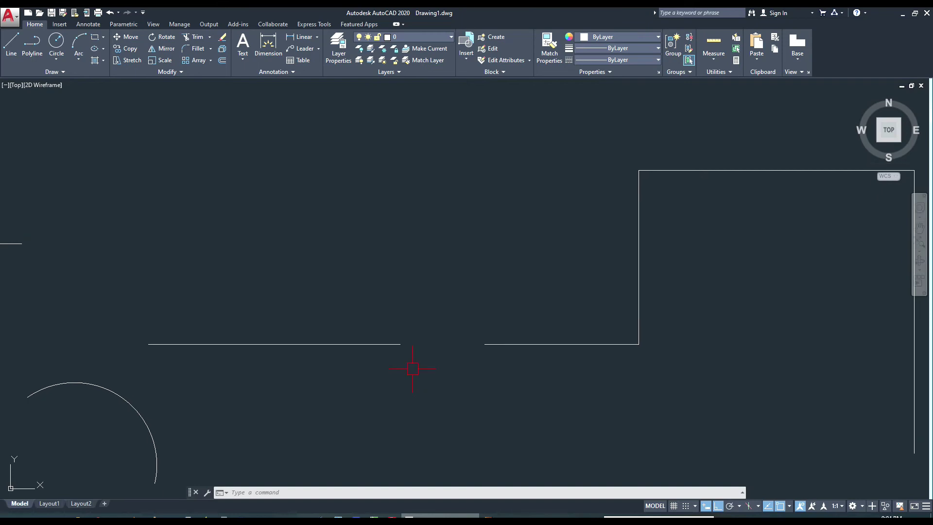
{"action": "left_click", "coordinate": [364, 349]}
{"action": "left_click", "coordinate": [400, 344]}
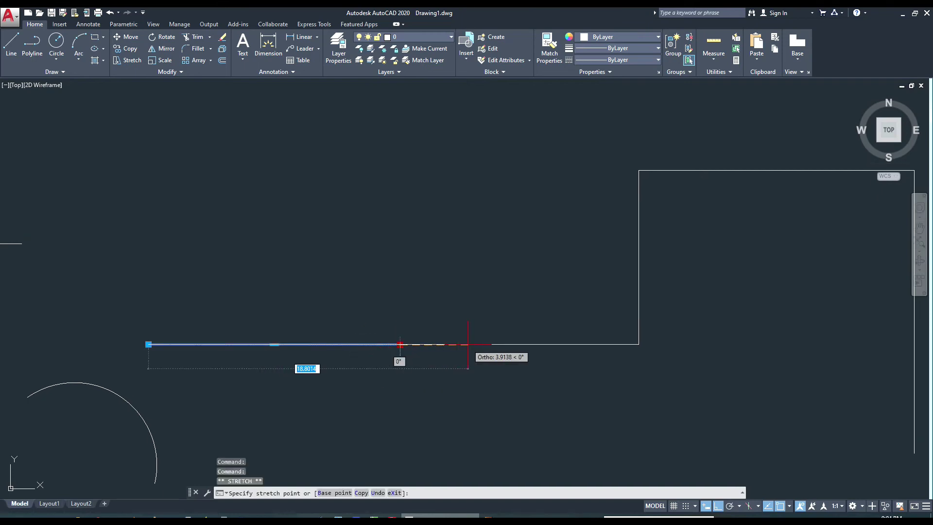
{"action": "left_click", "coordinate": [480, 344]}
{"action": "key", "text": "Escape"}
- Select the line and the stepped polyline in turn to inspect them
{"action": "middle_click_drag", "start_coordinate": [452, 369], "coordinate": [410, 369]}
{"action": "scroll", "coordinate": [428, 366], "scroll_direction": "up", "scroll_amount": 2}
{"action": "left_click", "coordinate": [387, 345]}
{"action": "left_click", "coordinate": [326, 376]}
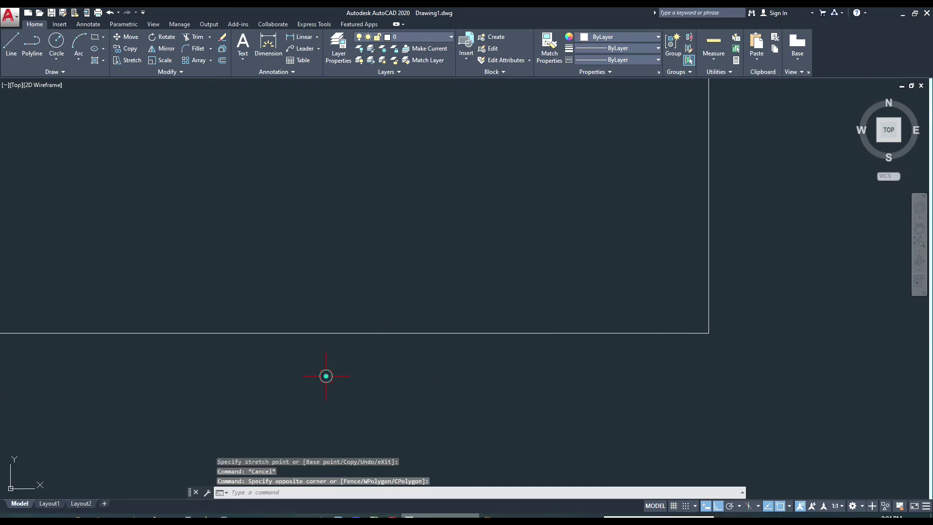
{"action": "left_click", "coordinate": [302, 330]}
{"action": "key", "text": "Escape"}
{"action": "left_click", "coordinate": [533, 333]}
{"action": "key", "text": "Escape"}
{"action": "middle_click_drag", "start_coordinate": [459, 381], "coordinate": [459, 373]}
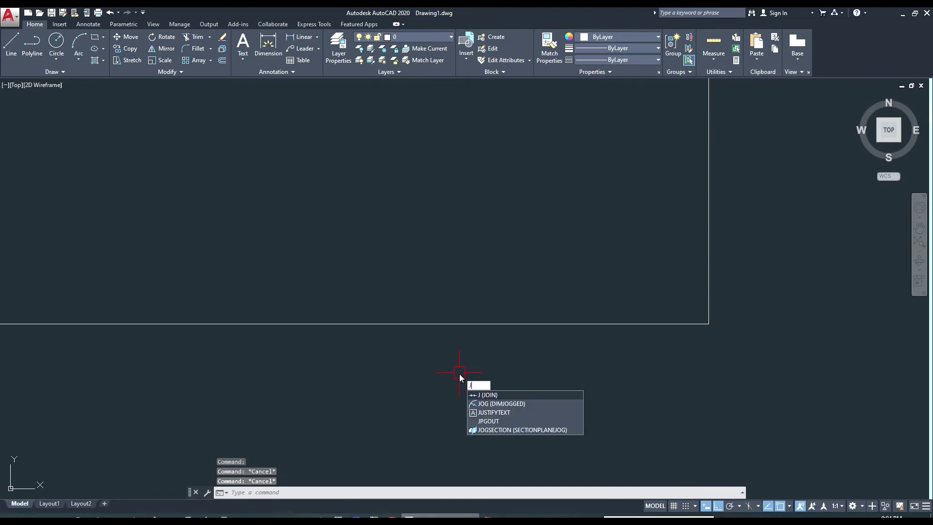
- Join the extended left line and the stepped polyline into one polyline
{"action": "key", "text": "Return"}
{"action": "left_click", "coordinate": [345, 325]}
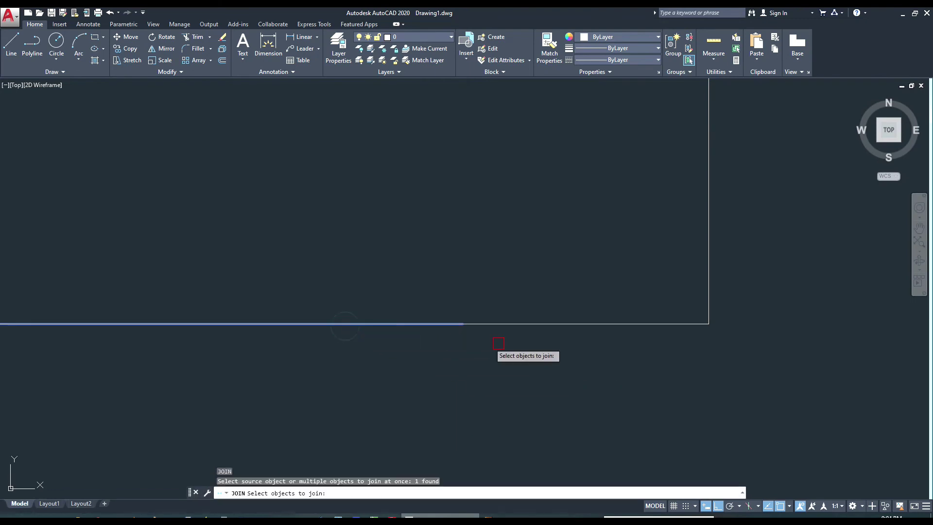
{"action": "key", "text": "Return"}
{"action": "left_click", "coordinate": [515, 325]}
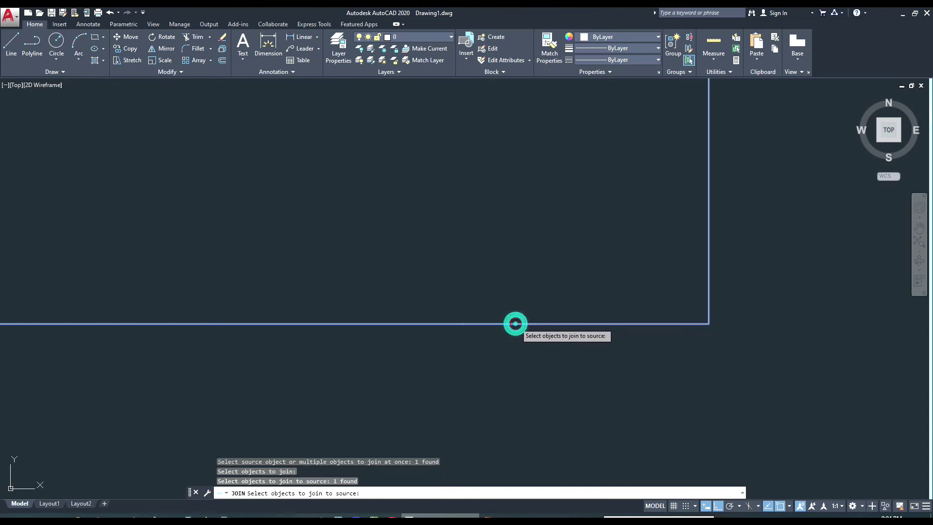
{"action": "key", "text": "Return"}
- Select the joined polyline to verify it, then pan out to an empty area
{"action": "left_click", "coordinate": [466, 324]}
{"action": "key", "text": "Escape"}
{"action": "scroll", "coordinate": [457, 358], "scroll_direction": "down", "scroll_amount": 2}
{"action": "left_click", "coordinate": [505, 337]}
{"action": "key", "text": "Escape"}
{"action": "scroll", "coordinate": [457, 370], "scroll_direction": "down", "scroll_amount": 4}
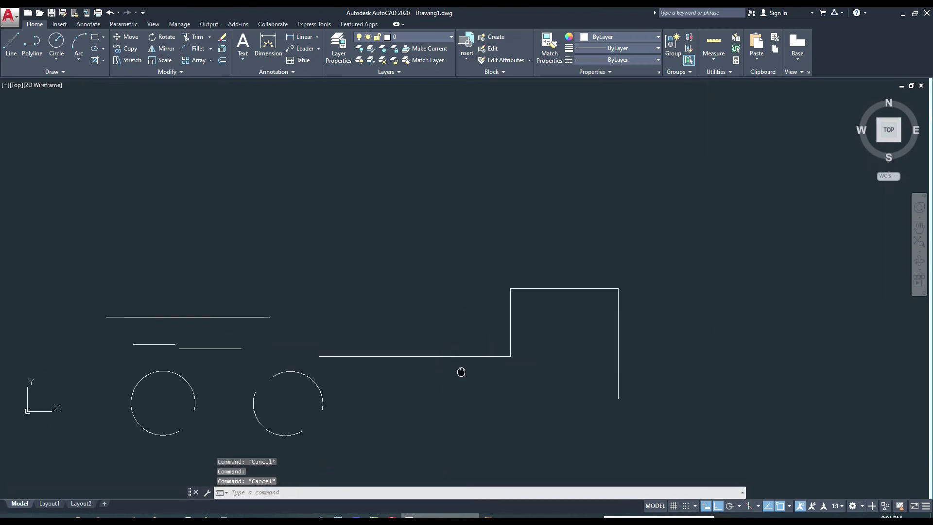
{"action": "middle_click_drag", "start_coordinate": [461, 370], "coordinate": [281, 406]}
{"action": "middle_click_drag", "start_coordinate": [482, 340], "coordinate": [249, 474]}
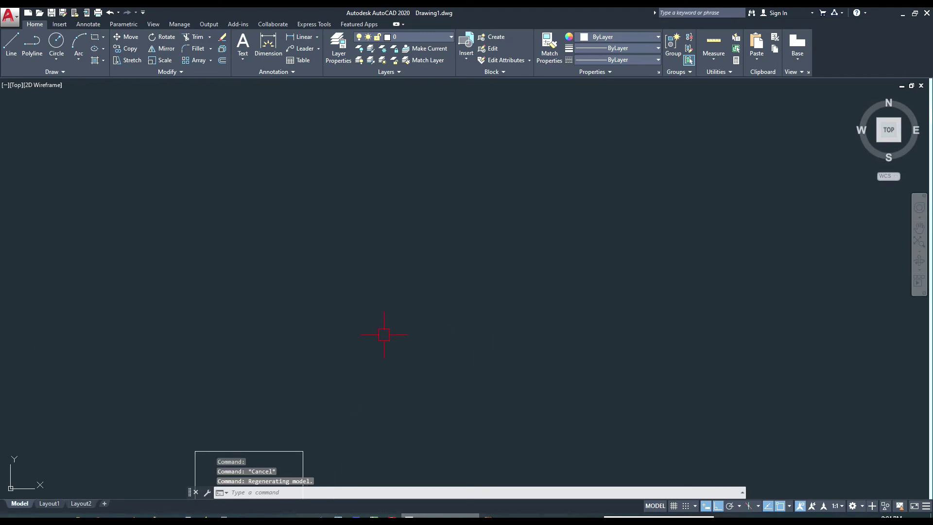
- Draw a SPL spline from a low start point up, through valley, peak, valley, to the end
{"action": "type", "text": "reg"}
{"action": "key", "text": "Escape"}
{"action": "type", "text": "spl"}
{"action": "key", "text": "Return"}
{"action": "left_click", "coordinate": [246, 381]}
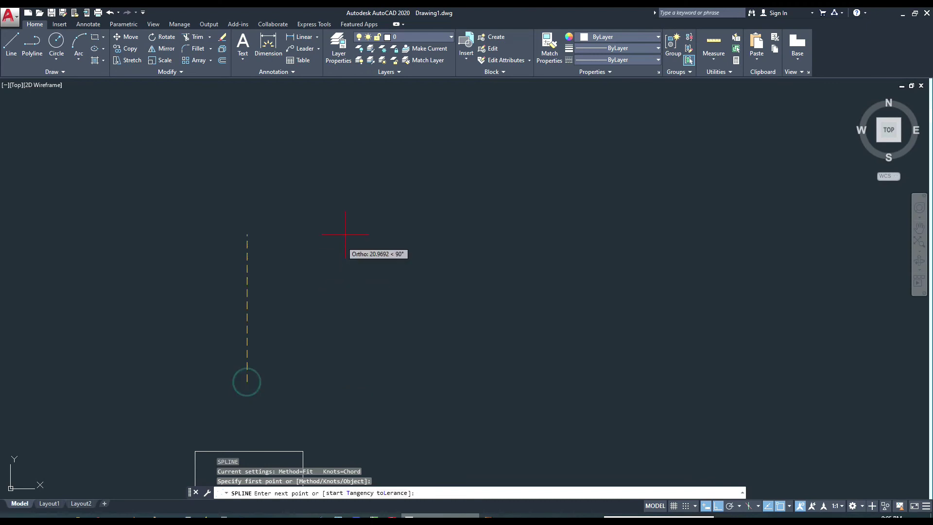
{"action": "left_click", "coordinate": [343, 229]}
{"action": "key", "text": "F8"}
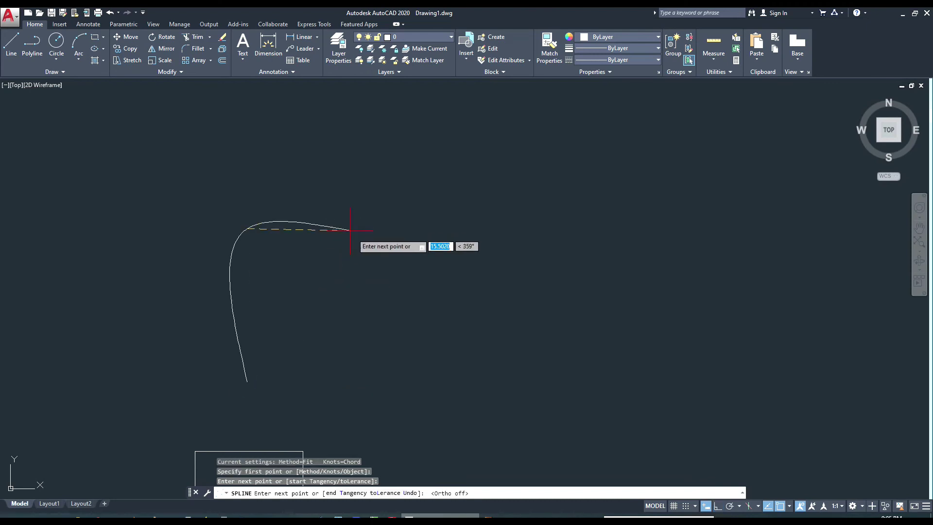
{"action": "left_click", "coordinate": [427, 309]}
{"action": "left_click", "coordinate": [578, 197]}
{"action": "left_click", "coordinate": [700, 319]}
{"action": "left_click", "coordinate": [808, 206]}
{"action": "key", "text": "Return"}
{"action": "middle_click_drag", "start_coordinate": [733, 260], "coordinate": [717, 258]}
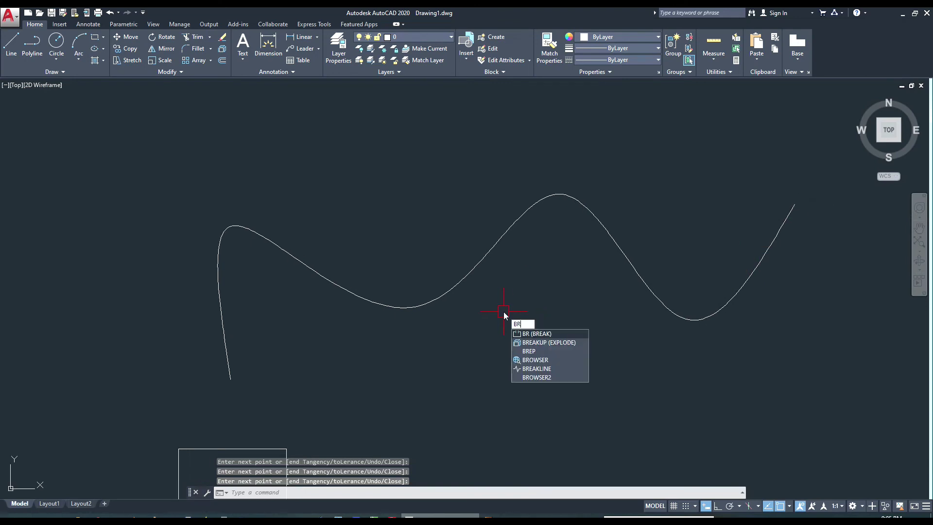
- Break the spline just right of its first trough and select the pieces to check
{"action": "key", "text": "Return"}
{"action": "left_click", "coordinate": [465, 278]}
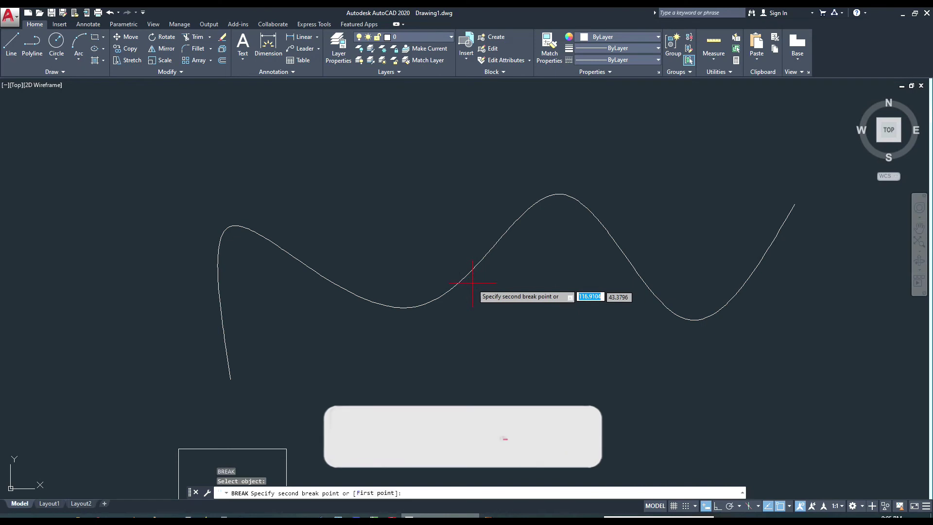
{"action": "key", "text": "Return"}
{"action": "key", "text": "Escape"}
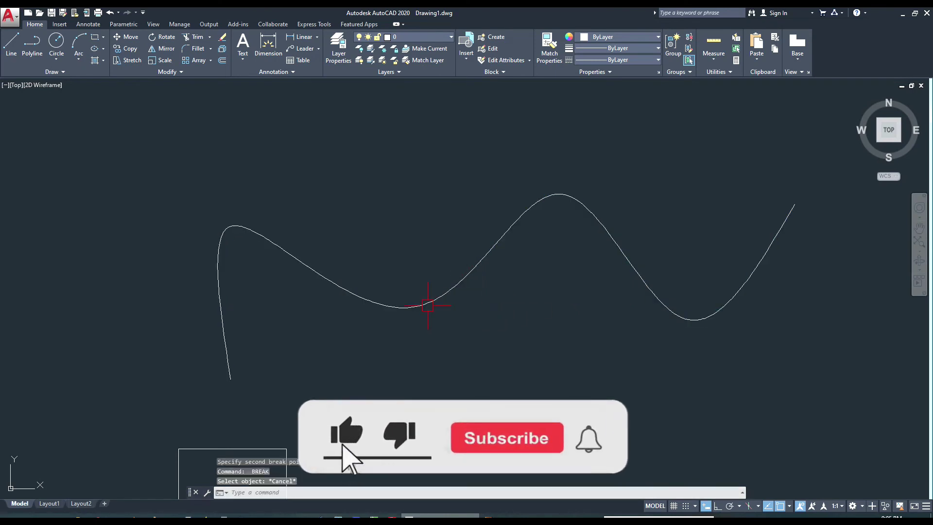
{"action": "left_click", "coordinate": [427, 304]}
{"action": "left_click", "coordinate": [502, 231]}
{"action": "key", "text": "Escape"}
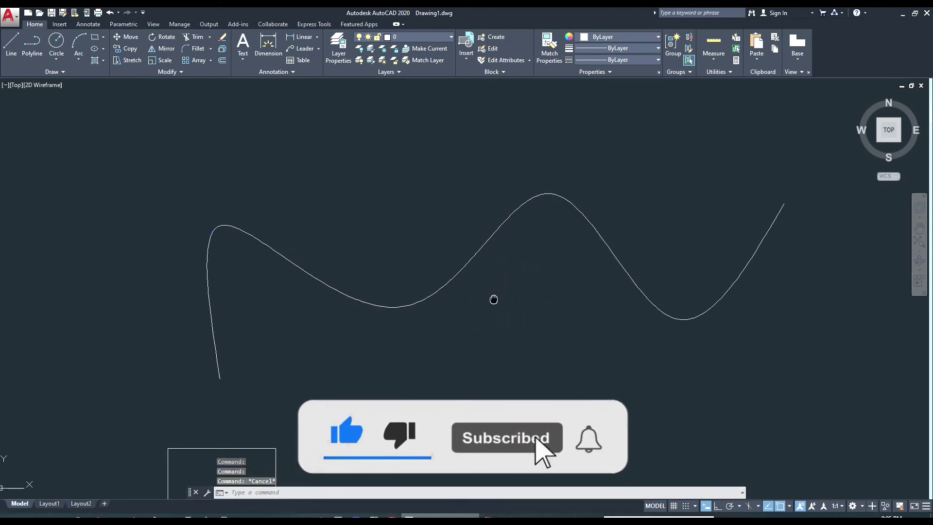
{"action": "left_click", "coordinate": [486, 248]}
{"action": "key", "text": "Escape"}
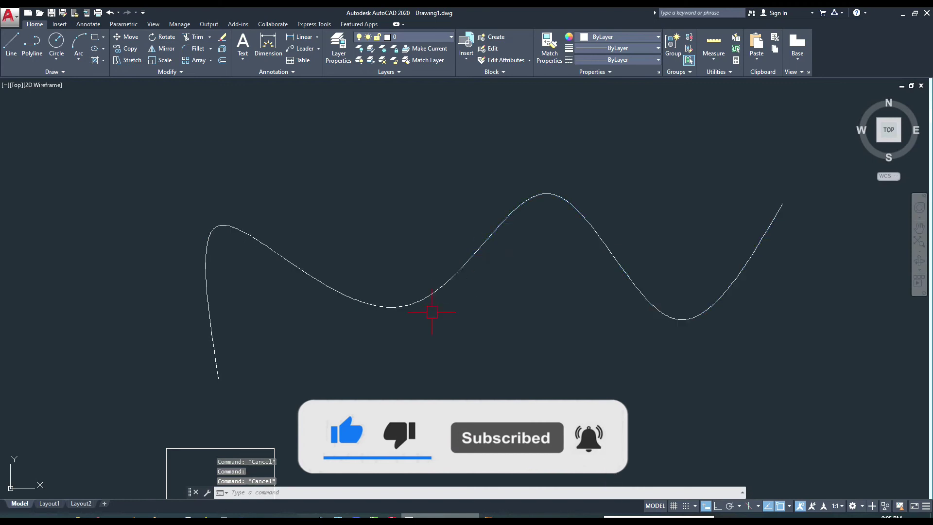
- Start moving the left spline piece, cancel it, and pan to show both pieces
{"action": "type", "text": "M"}
{"action": "key", "text": "Return"}
{"action": "left_click", "coordinate": [408, 304]}
{"action": "key", "text": "Return"}
{"action": "left_click", "coordinate": [477, 321]}
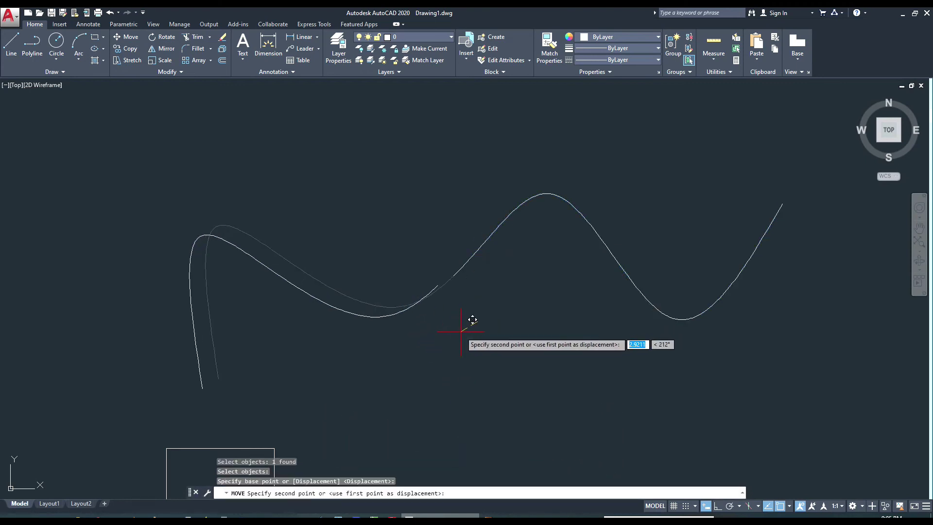
{"action": "key", "text": "Escape"}
{"action": "scroll", "coordinate": [445, 291], "scroll_direction": "up", "scroll_amount": 5}
{"action": "scroll", "coordinate": [421, 293], "scroll_direction": "down", "scroll_amount": 4}
{"action": "middle_click_drag", "start_coordinate": [426, 301], "coordinate": [393, 319]}
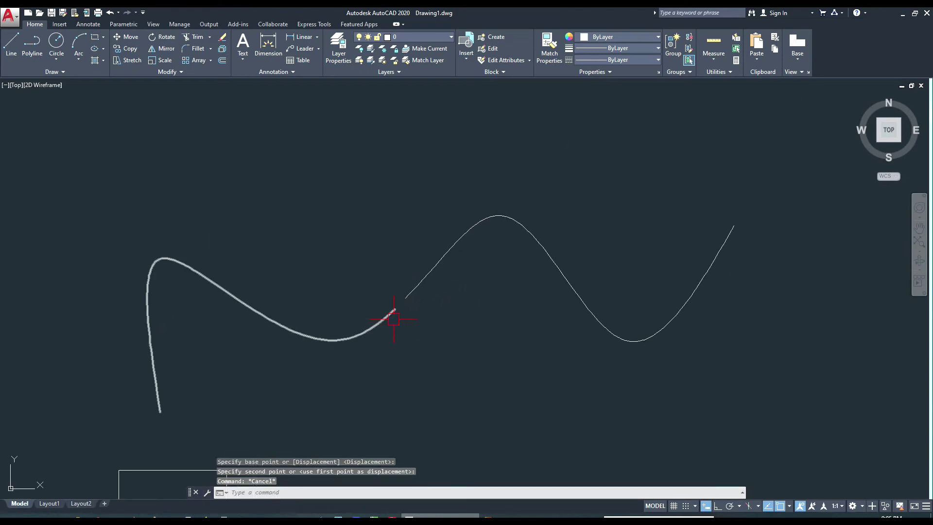
{"action": "mouse_move", "coordinate": [394, 314]}
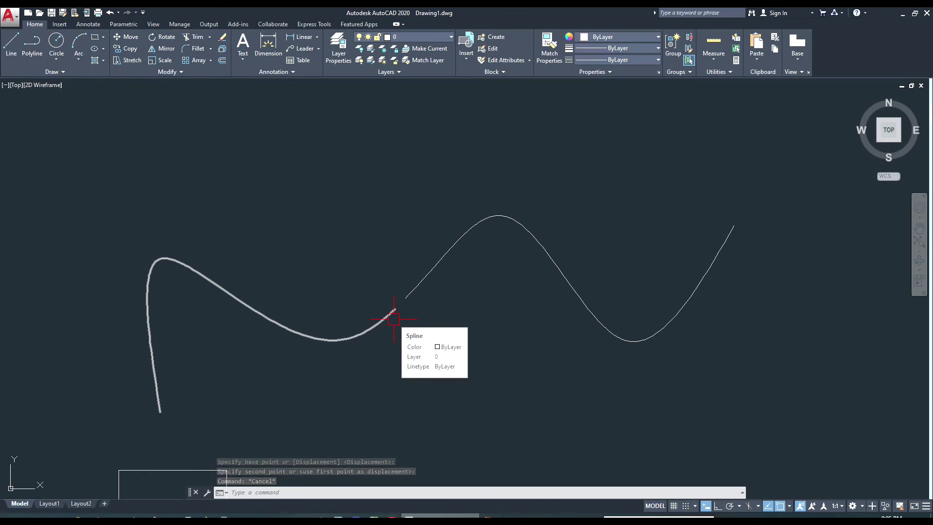
- Try to JOIN the two spline pieces across the gap
{"action": "type", "text": "J"}
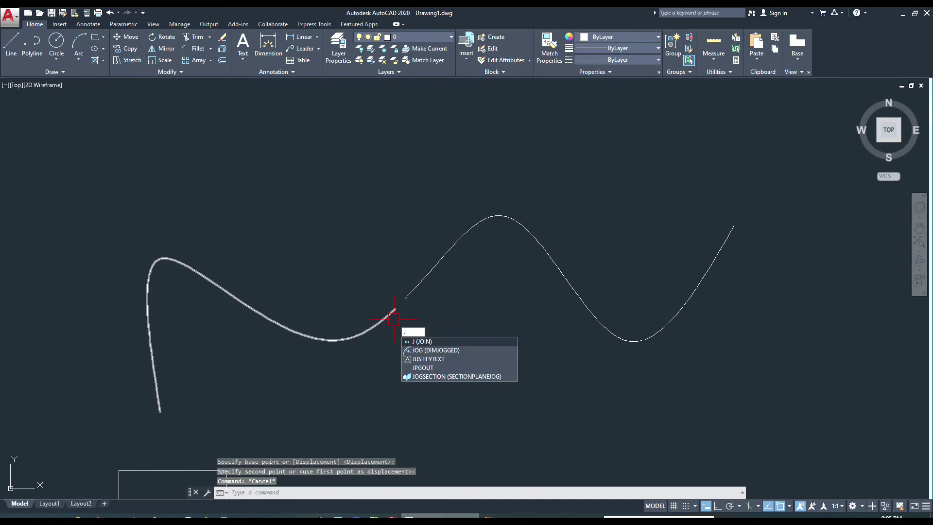
{"action": "key", "text": "Return"}
{"action": "left_click", "coordinate": [387, 322]}
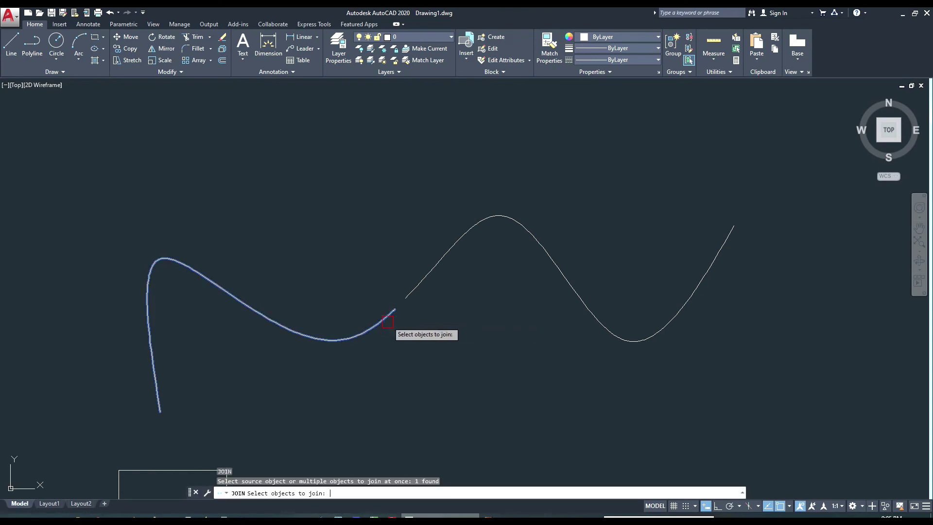
{"action": "key", "text": "Return"}
{"action": "left_click", "coordinate": [418, 285]}
{"action": "key", "text": "Return"}
{"action": "scroll", "coordinate": [398, 316], "scroll_direction": "up", "scroll_amount": 4}
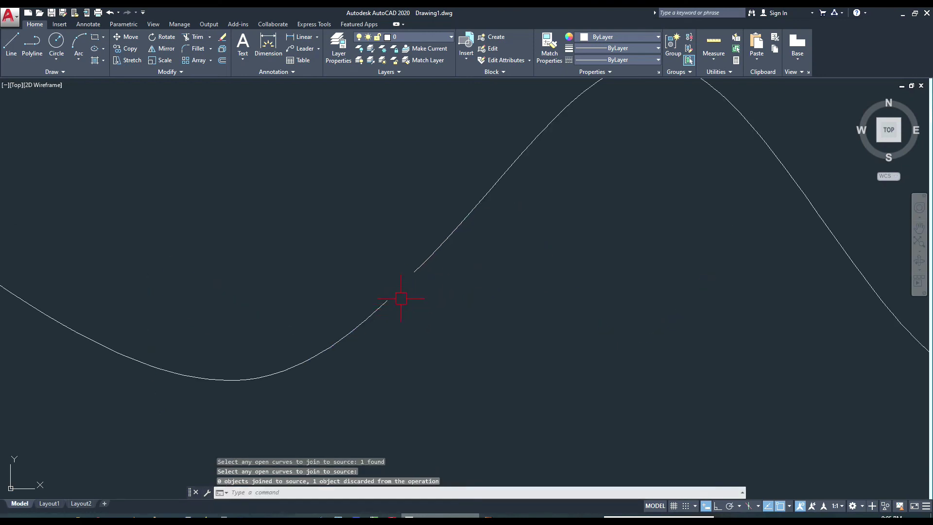
{"action": "scroll", "coordinate": [427, 313], "scroll_direction": "down", "scroll_amount": 2}
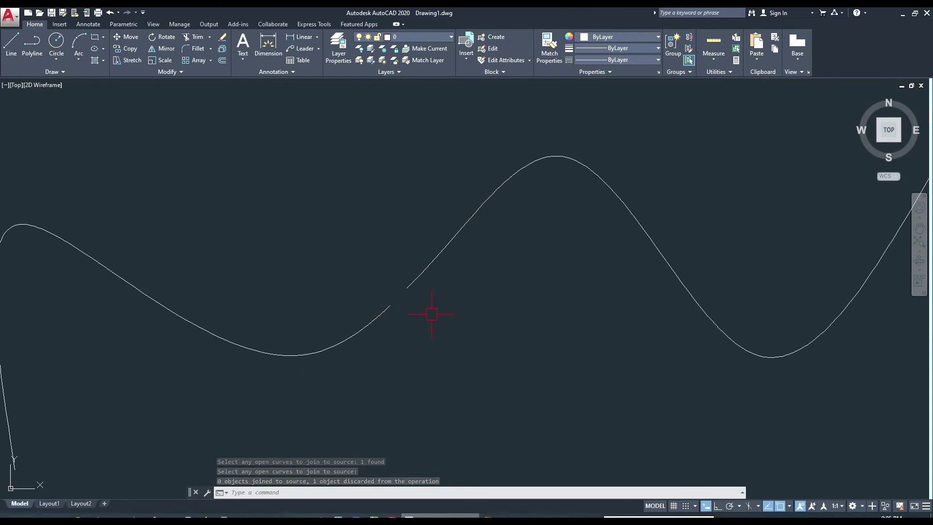
{"action": "middle_click_drag", "start_coordinate": [381, 316], "coordinate": [390, 323]}
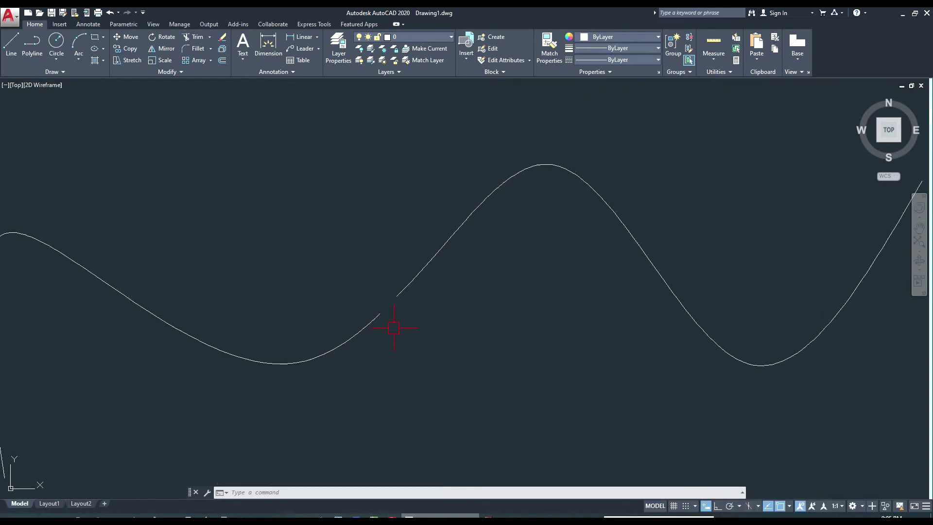
- Grip-stretch the lower spline piece's endpoint onto the upper piece, closing the gap
{"action": "left_click", "coordinate": [358, 327]}
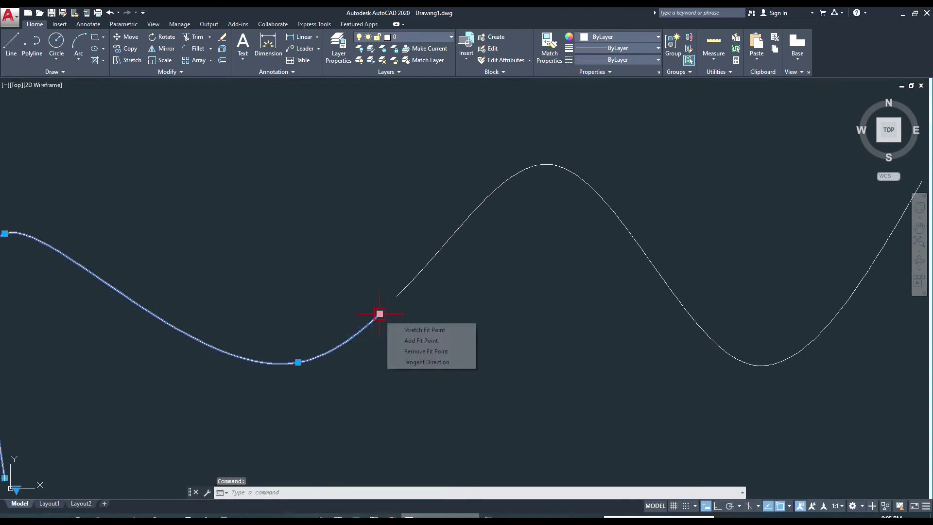
{"action": "left_click", "coordinate": [380, 313]}
{"action": "key", "text": "Escape"}
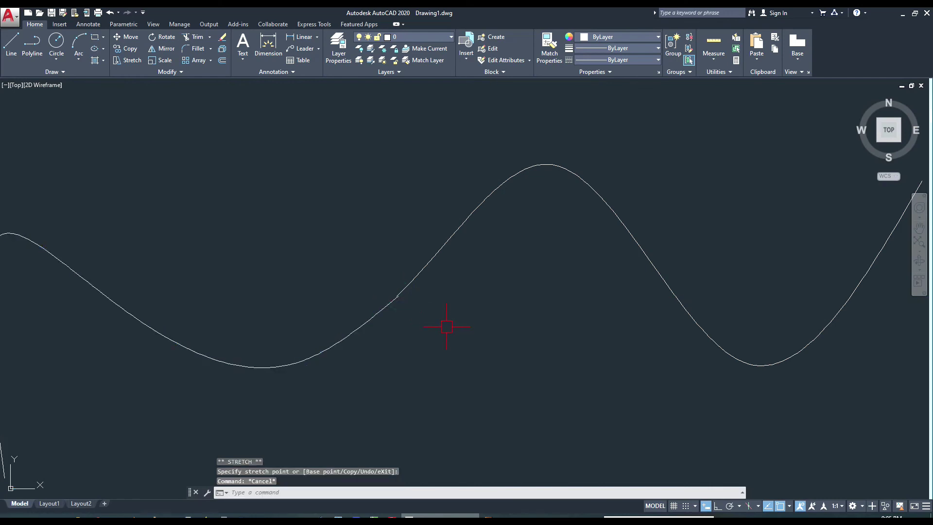
{"action": "scroll", "coordinate": [367, 314], "scroll_direction": "up", "scroll_amount": 5}
{"action": "middle_click_drag", "start_coordinate": [378, 247], "coordinate": [365, 342]}
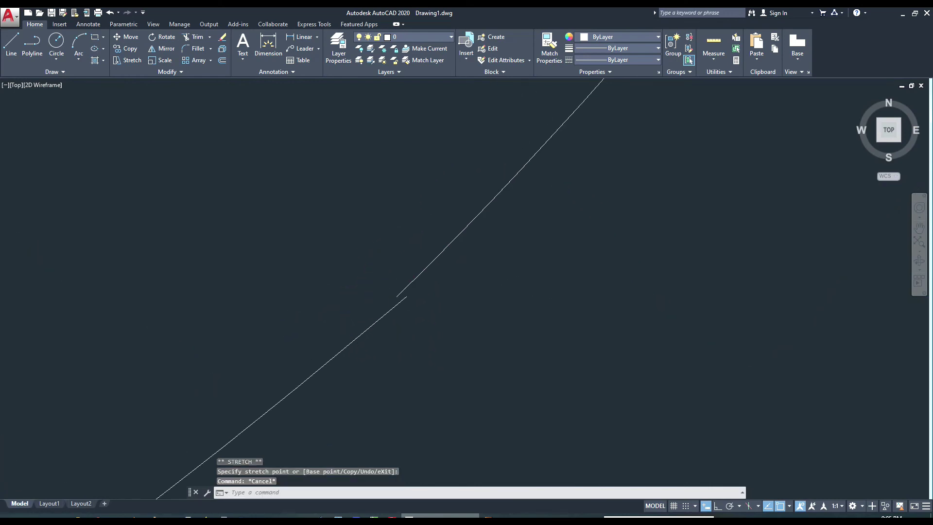
{"action": "left_click", "coordinate": [374, 320]}
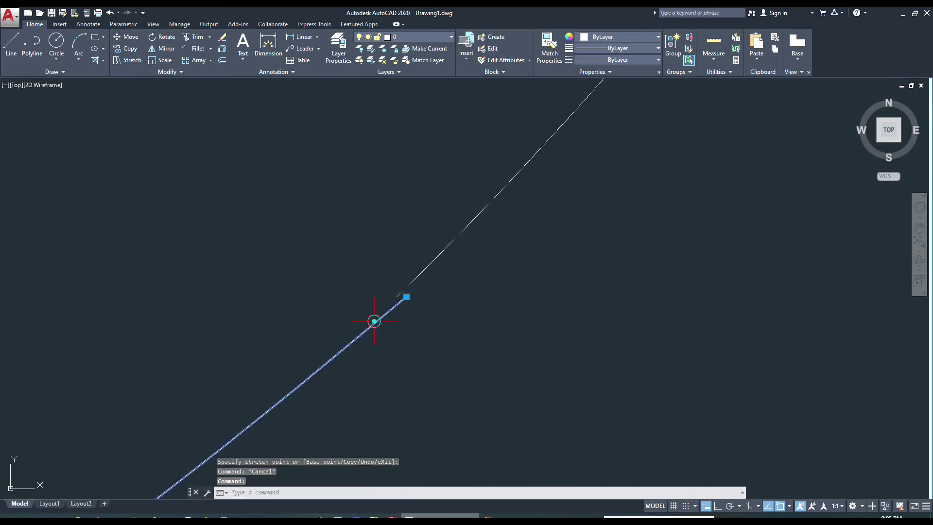
{"action": "left_click", "coordinate": [406, 297]}
{"action": "left_click", "coordinate": [396, 297]}
{"action": "key", "text": "Escape"}
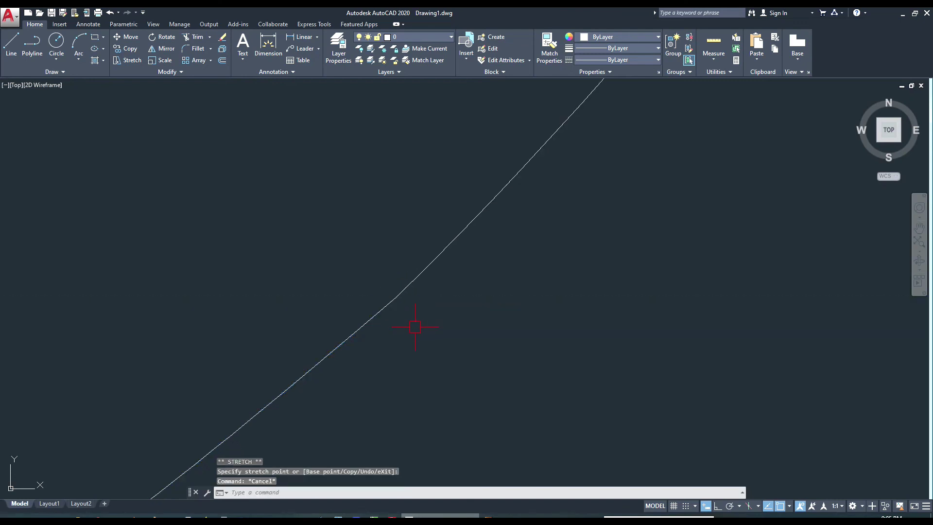
{"action": "key", "text": "Escape"}
{"action": "scroll", "coordinate": [415, 327], "scroll_direction": "down", "scroll_amount": 2}
{"action": "scroll", "coordinate": [414, 327], "scroll_direction": "down", "scroll_amount": 3}
{"action": "key", "text": "Escape"}
- Join the left and right curves into one spline and select it to check
{"action": "type", "text": "j"}
{"action": "key", "text": "Return"}
{"action": "left_click", "coordinate": [370, 331]}
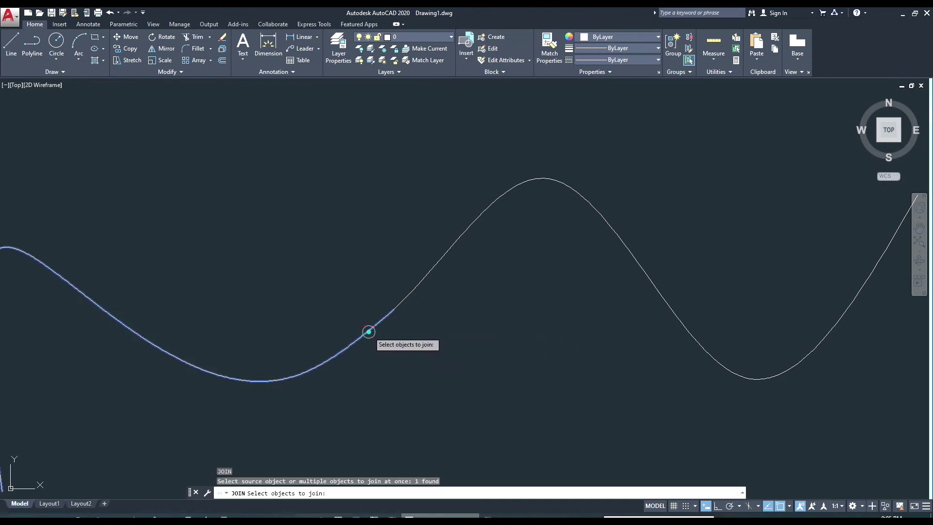
{"action": "key", "text": "Return"}
{"action": "left_click", "coordinate": [428, 275]}
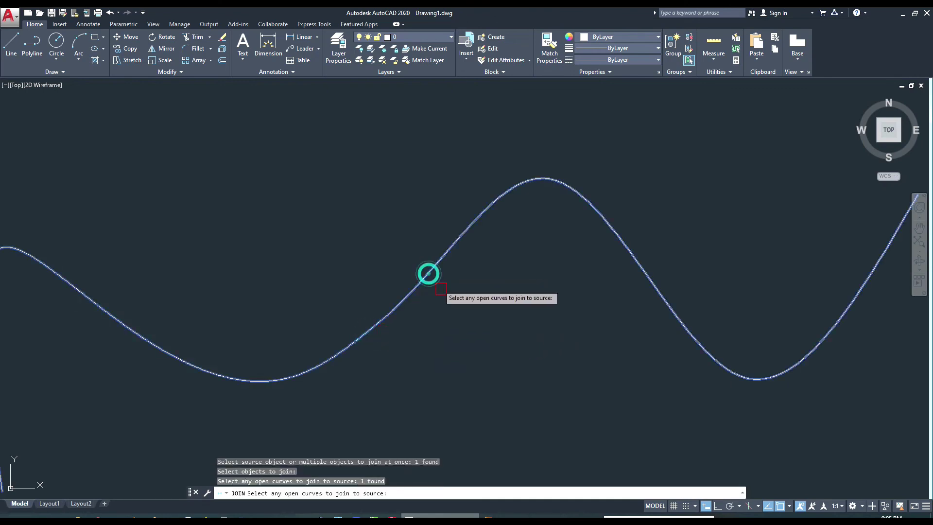
{"action": "key", "text": "Return"}
{"action": "left_click", "coordinate": [422, 275]}
{"action": "key", "text": "Escape"}
{"action": "scroll", "coordinate": [423, 275], "scroll_direction": "down", "scroll_amount": 5}
{"action": "scroll", "coordinate": [362, 347], "scroll_direction": "up", "scroll_amount": 2}
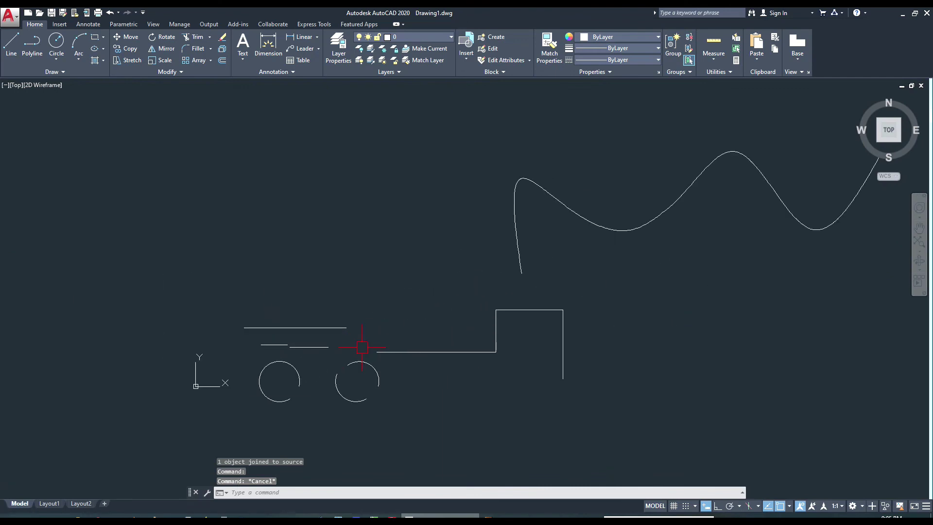
{"action": "middle_click_drag", "start_coordinate": [362, 347], "coordinate": [377, 352]}
{"action": "scroll", "coordinate": [315, 358], "scroll_direction": "up", "scroll_amount": 4}
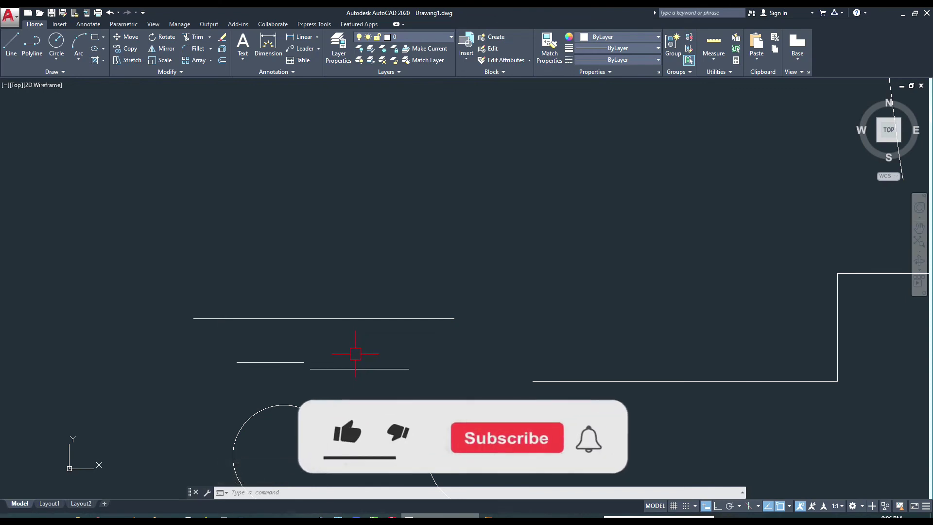
{"action": "scroll", "coordinate": [340, 344], "scroll_direction": "down", "scroll_amount": 2}
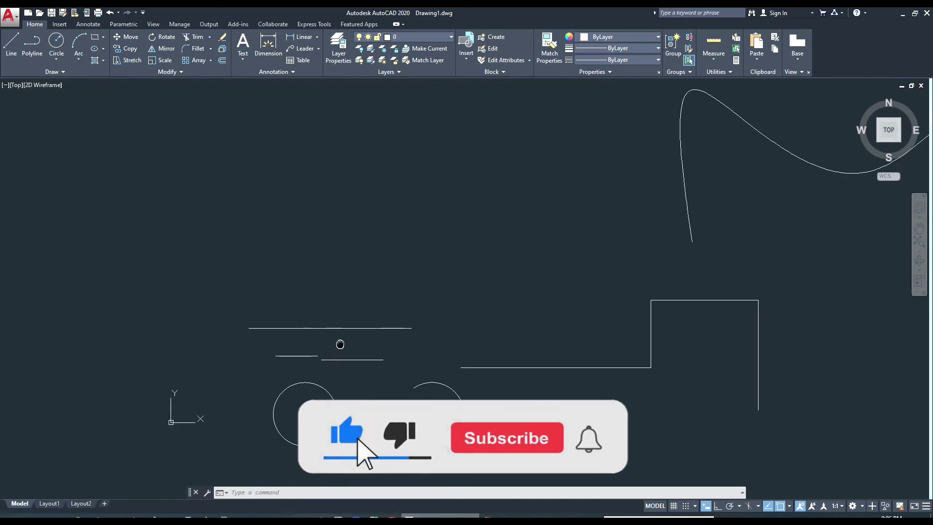
{"action": "scroll", "coordinate": [325, 329], "scroll_direction": "up", "scroll_amount": 2}
{"action": "scroll", "coordinate": [312, 334], "scroll_direction": "up", "scroll_amount": 2}
{"action": "scroll", "coordinate": [314, 337], "scroll_direction": "up", "scroll_amount": 2}
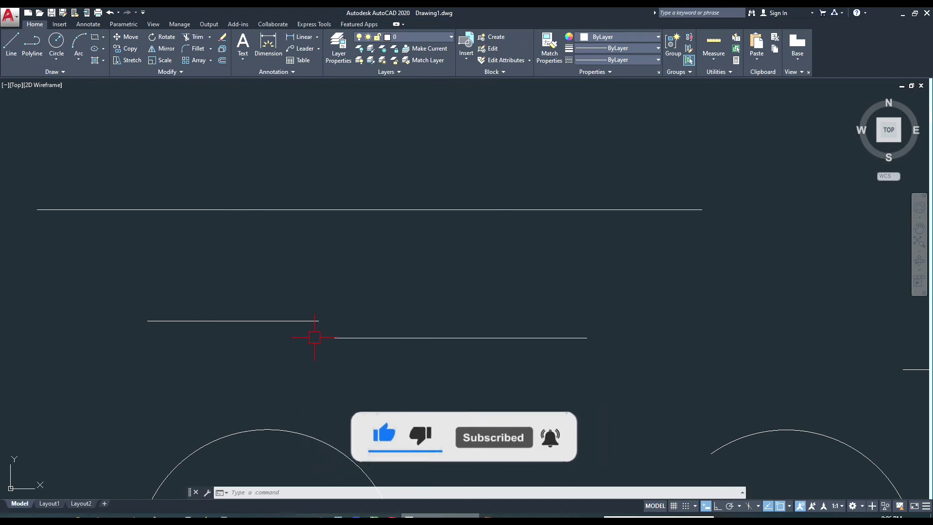
{"action": "scroll", "coordinate": [272, 345], "scroll_direction": "down", "scroll_amount": 6}
{"action": "middle_click_drag", "start_coordinate": [543, 349], "coordinate": [369, 404]}
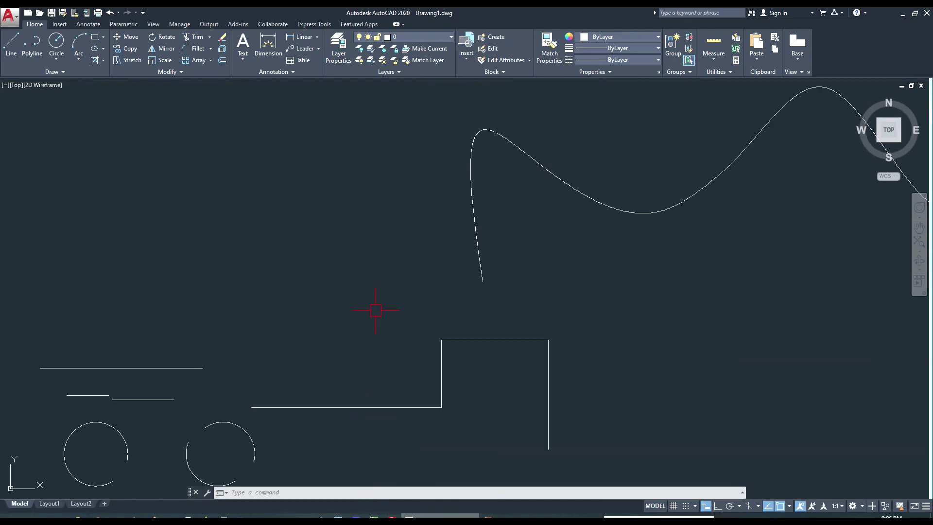
{"action": "middle_click_drag", "start_coordinate": [365, 314], "coordinate": [345, 304]}
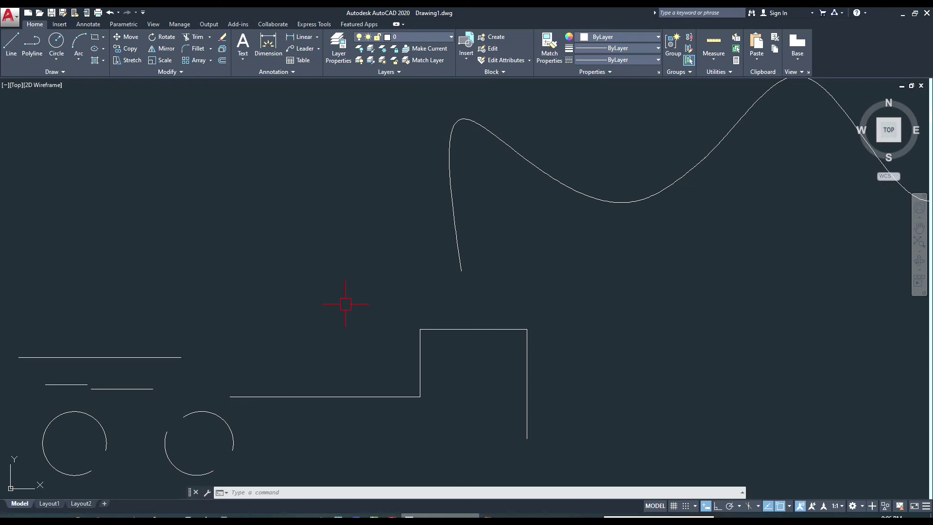
{"action": "middle_click_drag", "start_coordinate": [415, 280], "coordinate": [428, 282]}
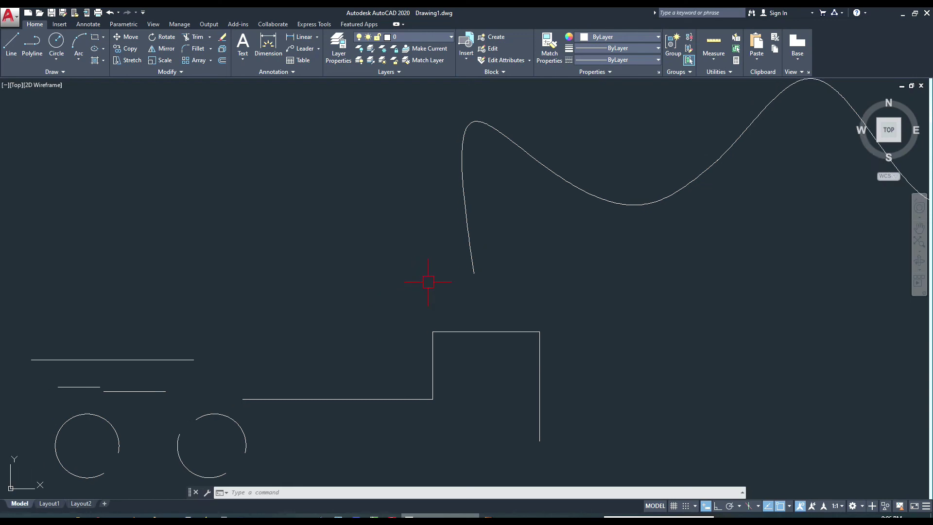